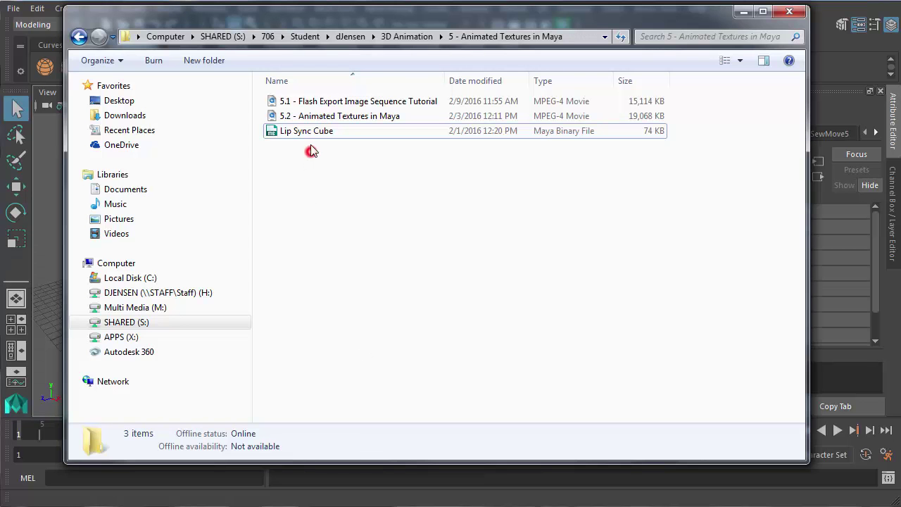
- Minimize the lesson folder window to return to Maya and select the cube in the perspective view
{"action": "left_click", "coordinate": [307, 132]}
{"action": "left_click", "coordinate": [363, 197]}
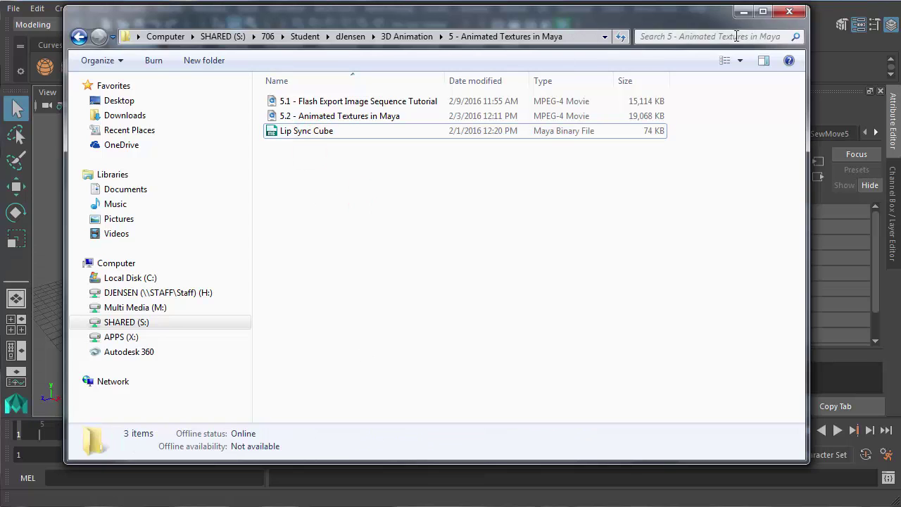
{"action": "left_click", "coordinate": [746, 14]}
{"action": "left_click", "coordinate": [260, 284]}
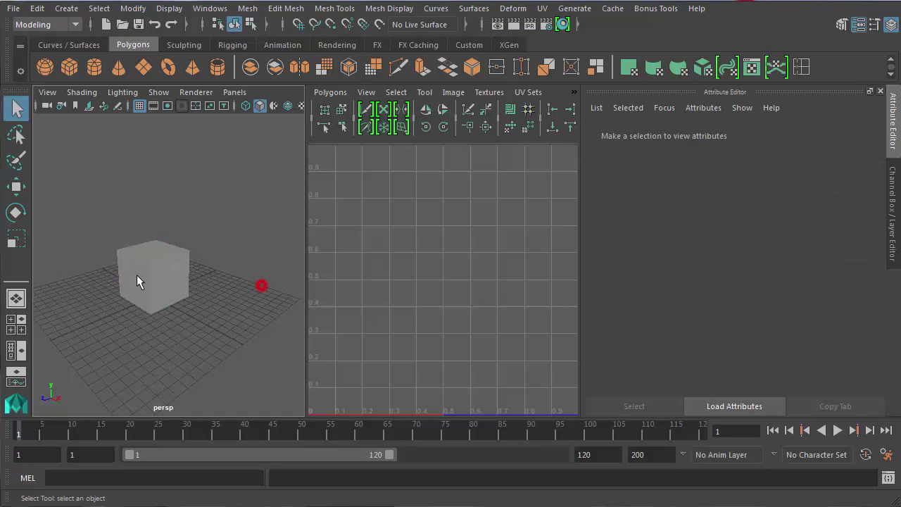
{"action": "left_click", "coordinate": [166, 268]}
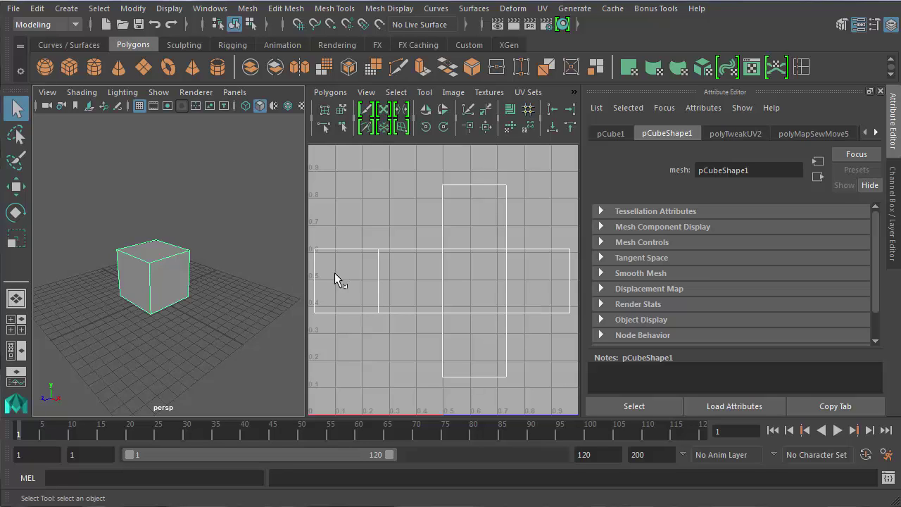
- Switch the workspace to the Hypershade/Persp layout and enlarge the Hypershade's node creation area slightly
{"action": "right_click", "coordinate": [25, 354]}
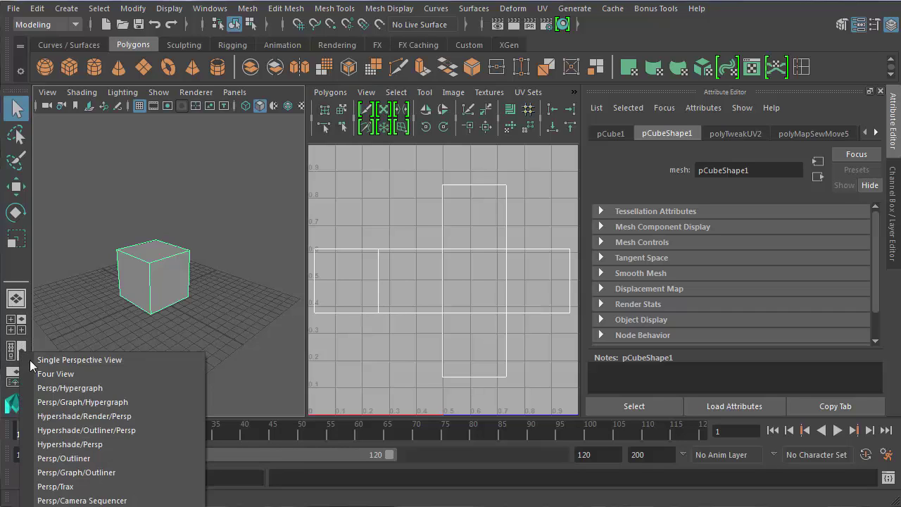
{"action": "left_click", "coordinate": [90, 445]}
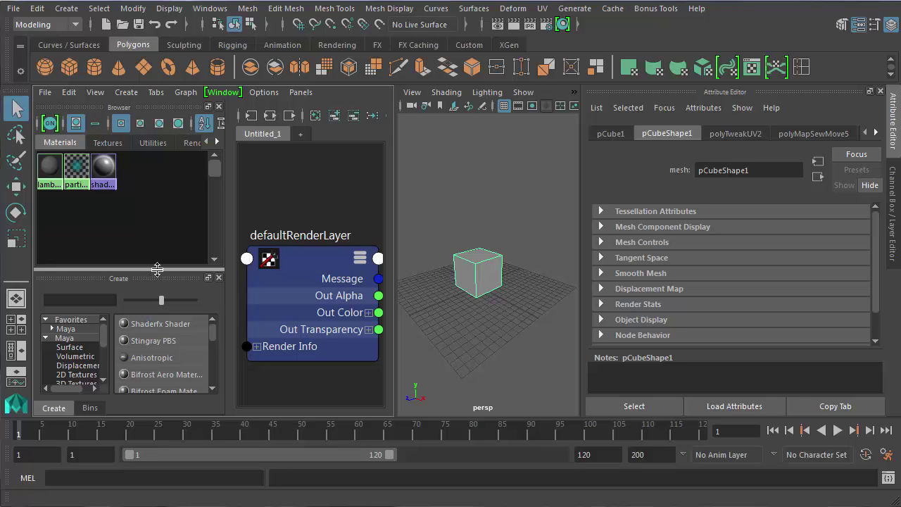
{"action": "left_click_drag", "start_coordinate": [156, 266], "coordinate": [157, 250]}
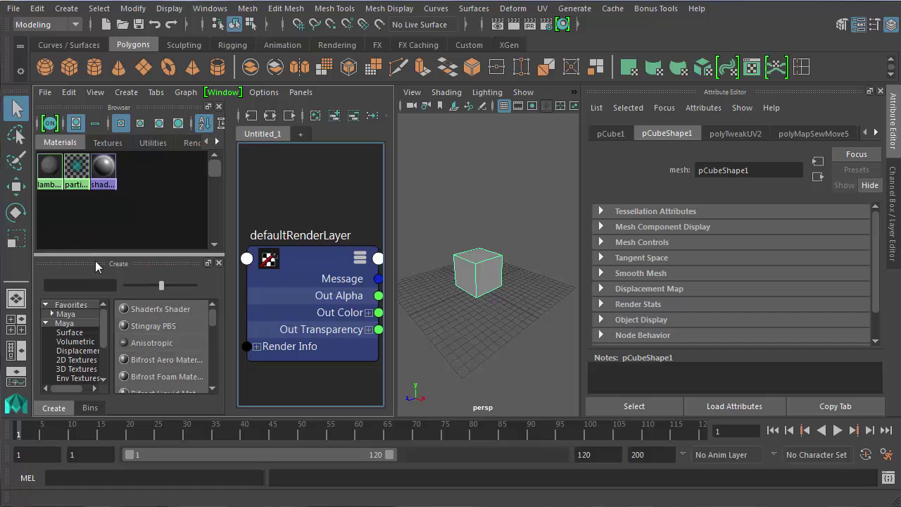
- Create a new Lambert material in the Hypershade
{"action": "scroll", "coordinate": [161, 311], "scroll_direction": "down", "scroll_amount": 5}
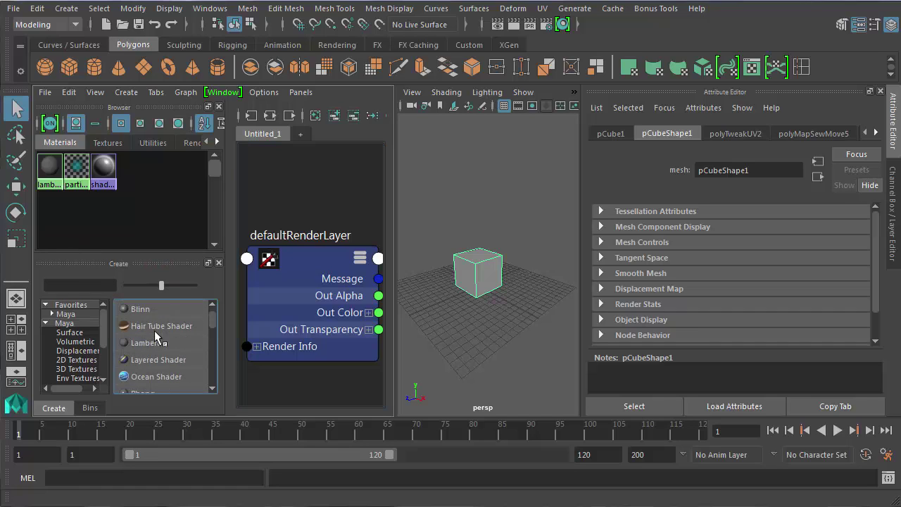
{"action": "scroll", "coordinate": [154, 349], "scroll_direction": "up", "scroll_amount": 3}
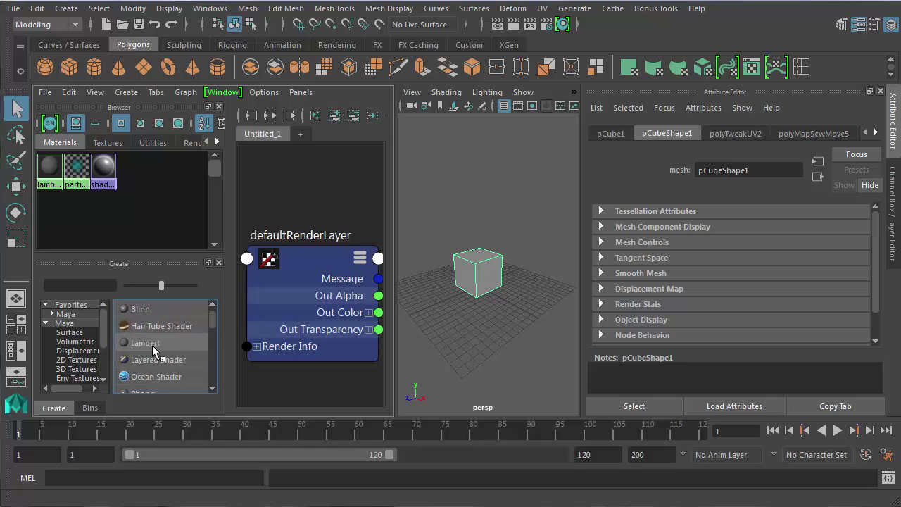
{"action": "scroll", "coordinate": [154, 350], "scroll_direction": "down", "scroll_amount": 6}
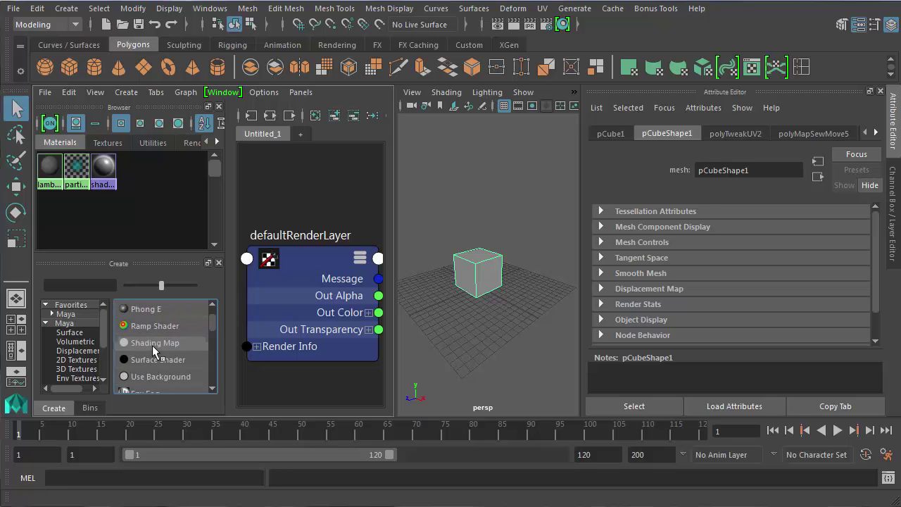
{"action": "scroll", "coordinate": [153, 350], "scroll_direction": "up", "scroll_amount": 6}
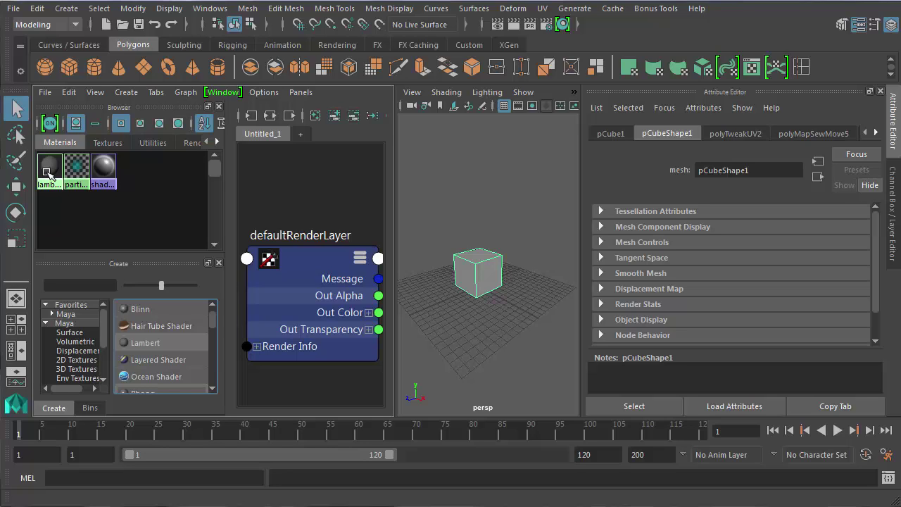
{"action": "left_click", "coordinate": [141, 343]}
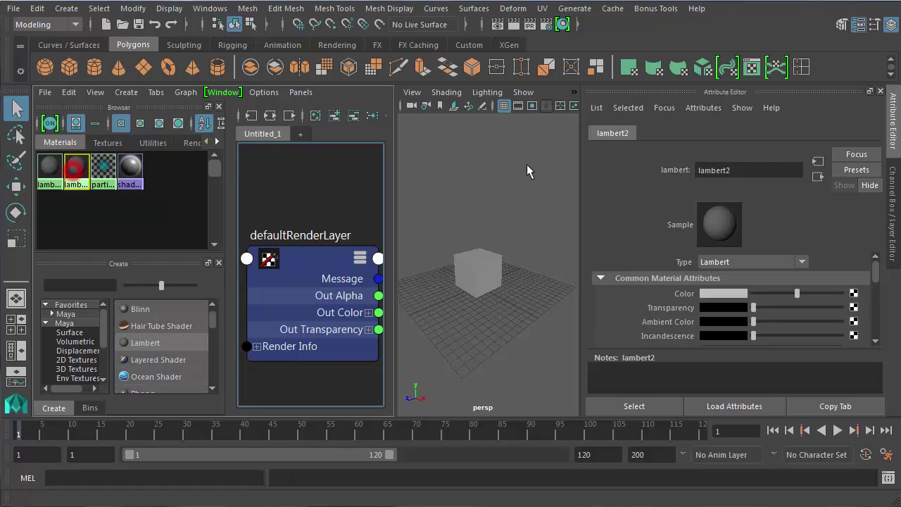
- Rename the new Lambert material to Mouth
{"action": "double_click", "coordinate": [743, 176]}
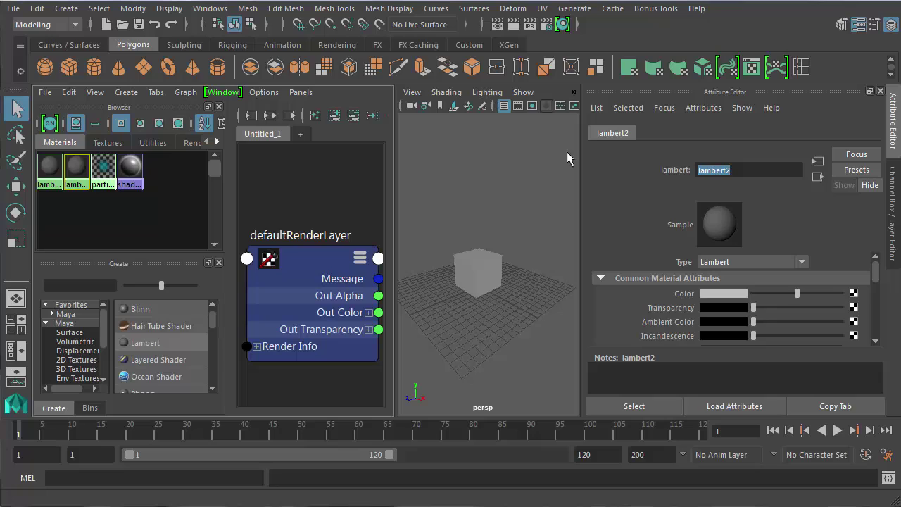
{"action": "type", "text": "Moths"}
{"action": "key", "text": "BackSpace"}
{"action": "key", "text": "BackSpace"}
{"action": "key", "text": "BackSpace"}
{"action": "type", "text": "uth"}
{"action": "key", "text": "Return"}
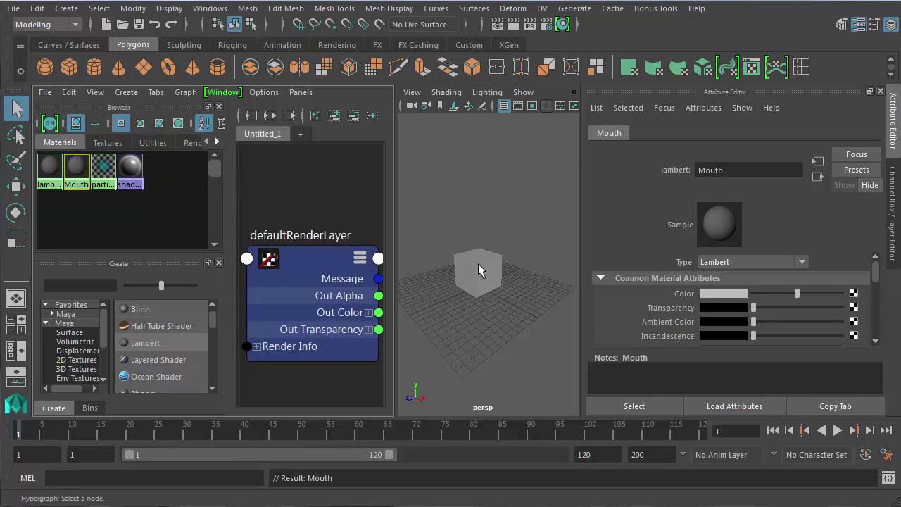
- Assign the Mouth material to the cube in the perspective view
{"action": "left_click", "coordinate": [80, 171]}
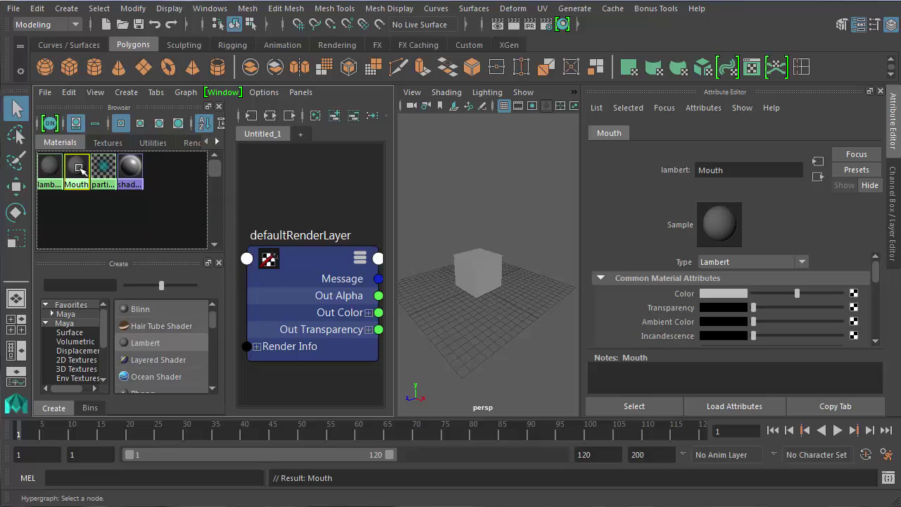
{"action": "middle_click_drag", "start_coordinate": [81, 170], "coordinate": [484, 276]}
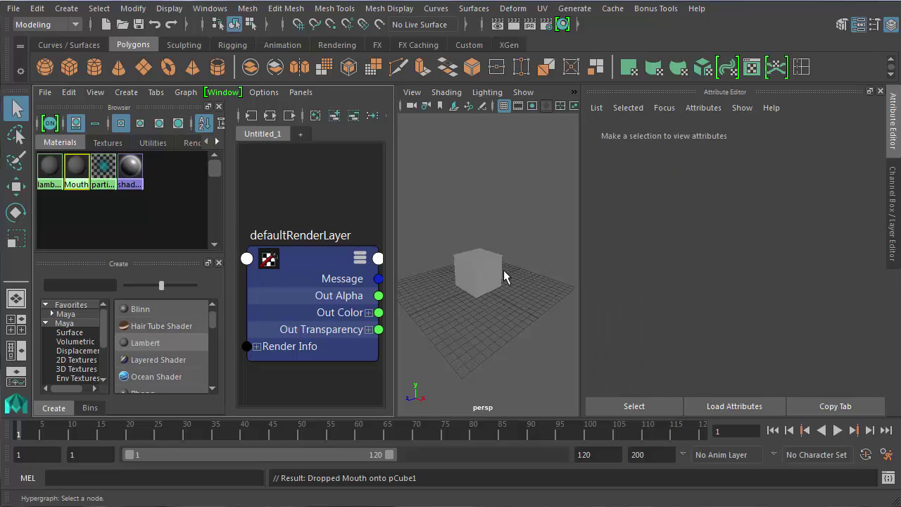
{"action": "left_click", "coordinate": [461, 253]}
{"action": "right_click", "coordinate": [78, 167]}
{"action": "mouse_move", "coordinate": [78, 166]}
{"action": "right_mouse_down"}
{"action": "mouse_move", "coordinate": [73, 125]}
{"action": "mouse_move", "coordinate": [80, 187]}
{"action": "mouse_move", "coordinate": [78, 169]}
{"action": "right_mouse_up"}
{"action": "left_click", "coordinate": [473, 285]}
{"action": "left_click_drag", "start_coordinate": [473, 285], "coordinate": [463, 203], "text": "alt"}
{"action": "right_click", "coordinate": [470, 194]}
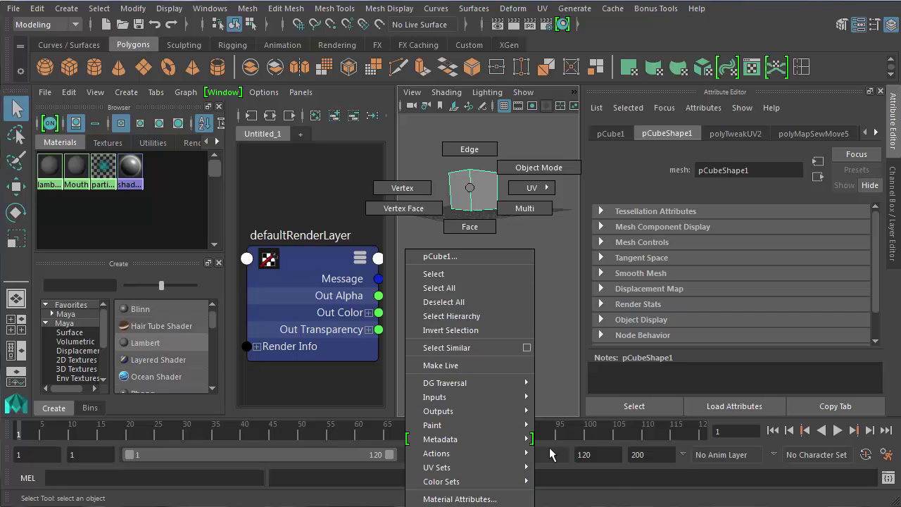
{"action": "left_click", "coordinate": [545, 251]}
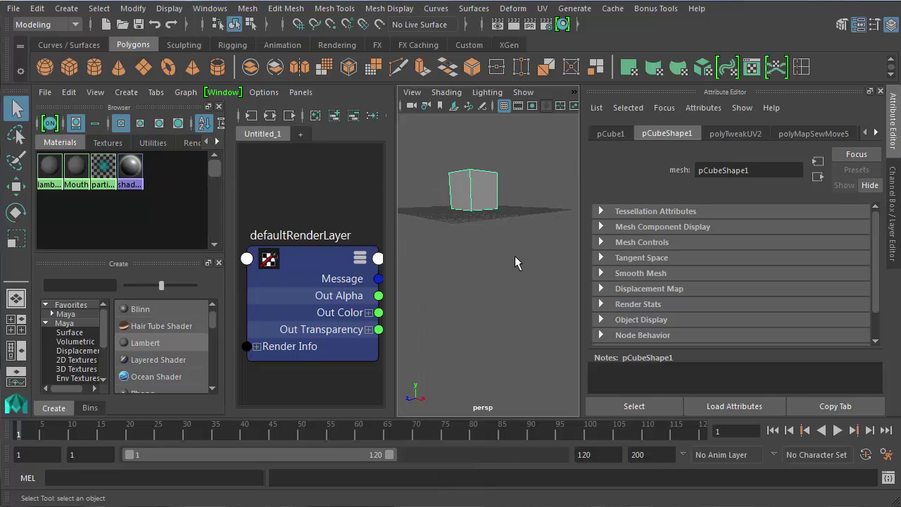
{"action": "left_click_drag", "start_coordinate": [516, 257], "coordinate": [536, 326], "text": "alt"}
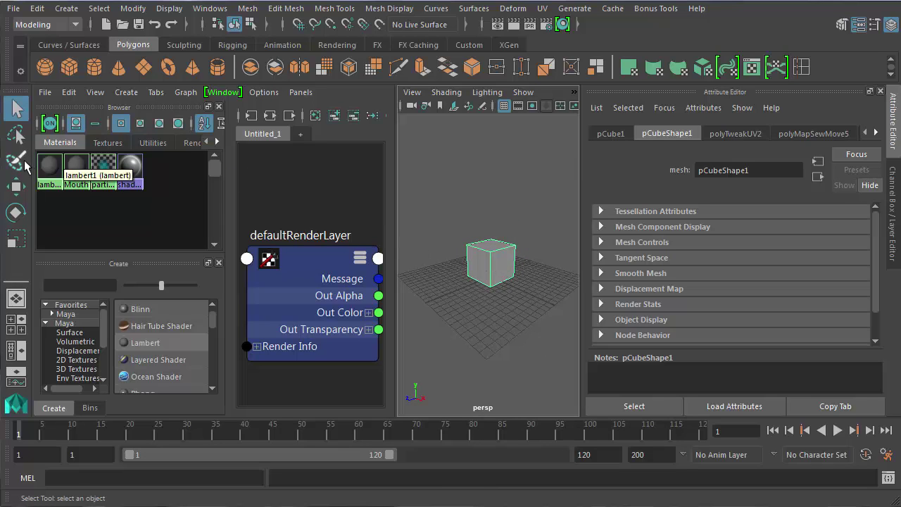
- Select the Mouth material and map a File texture to its Color attribute
{"action": "left_click", "coordinate": [76, 168]}
{"action": "mouse_move", "coordinate": [795, 294]}
{"action": "left_mouse_down"}
{"action": "mouse_move", "coordinate": [784, 296]}
{"action": "mouse_move", "coordinate": [814, 295]}
{"action": "mouse_move", "coordinate": [767, 296]}
{"action": "mouse_move", "coordinate": [789, 295]}
{"action": "left_mouse_up"}
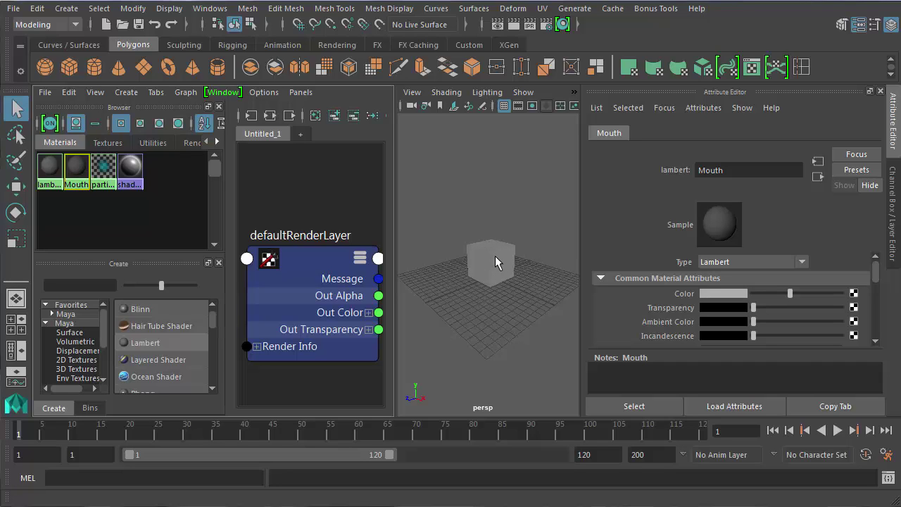
{"action": "left_click", "coordinate": [853, 294]}
{"action": "left_click_drag", "start_coordinate": [385, 167], "coordinate": [463, 16]}
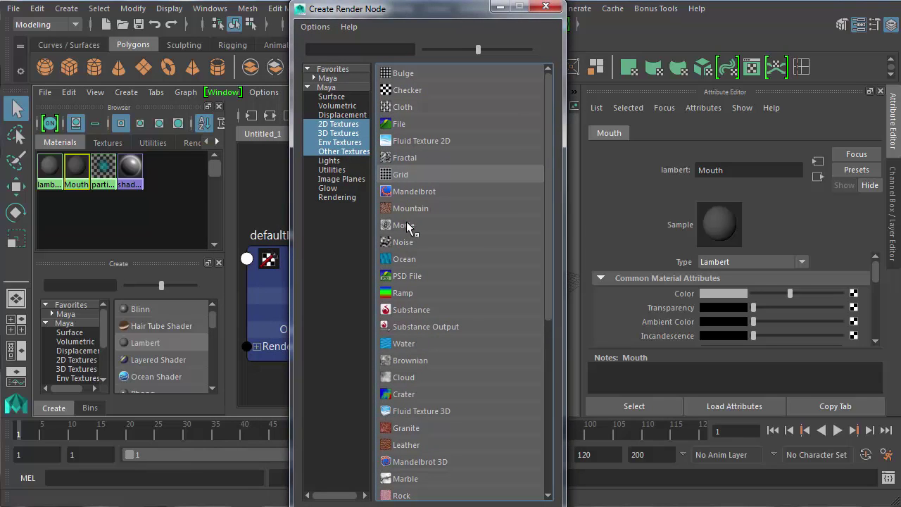
{"action": "left_click", "coordinate": [407, 125]}
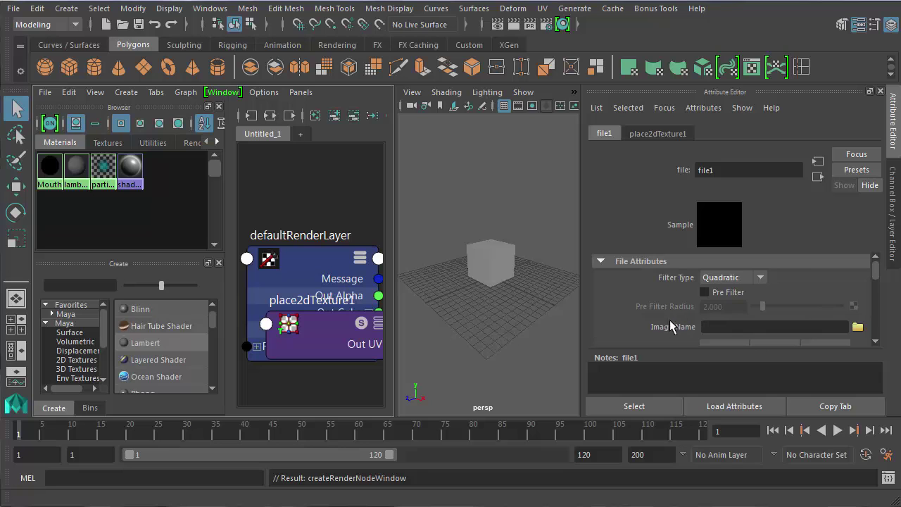
- Load hodrod.0001.jpg from the H:\Lipsyncsequence folder as the file texture's image
{"action": "left_click", "coordinate": [858, 327]}
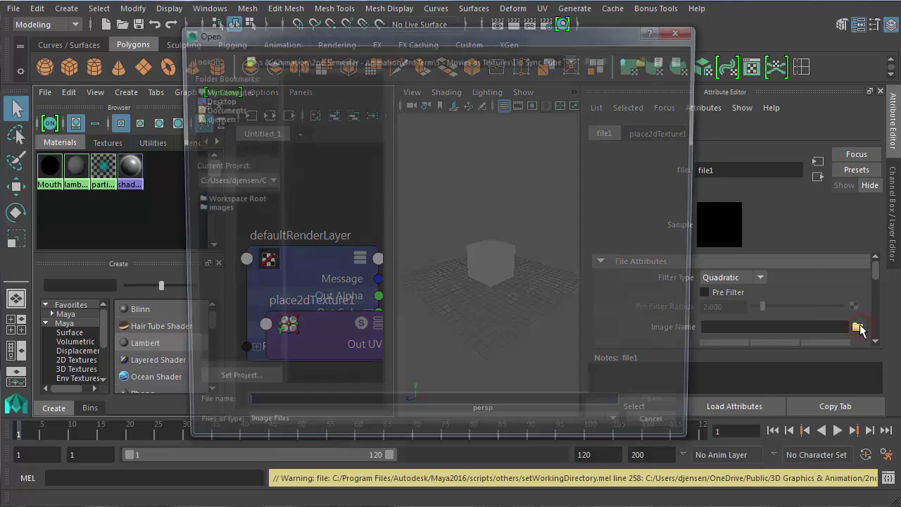
{"action": "left_click", "coordinate": [212, 99]}
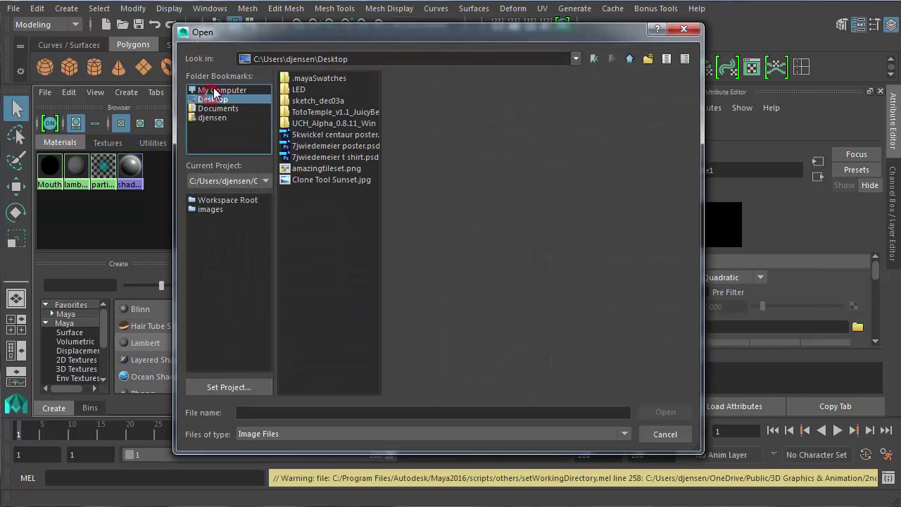
{"action": "left_click", "coordinate": [211, 90]}
{"action": "double_click", "coordinate": [297, 98]}
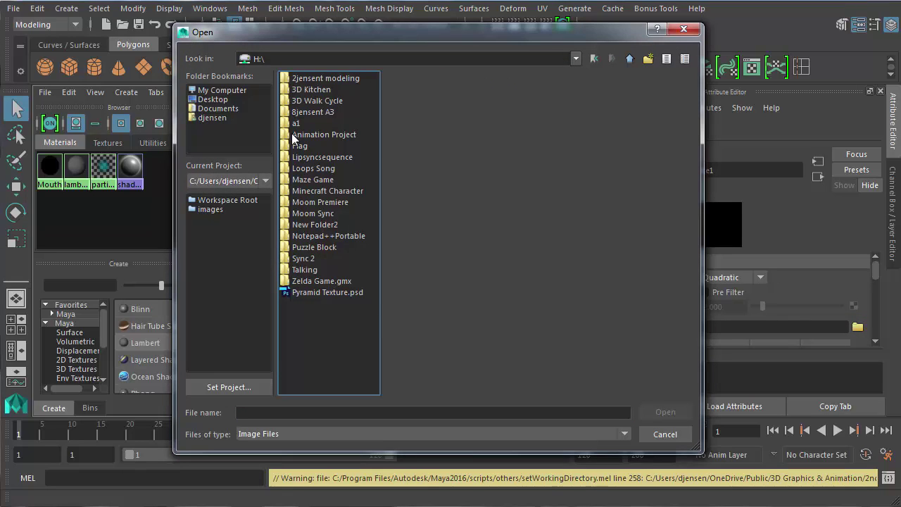
{"action": "double_click", "coordinate": [321, 157]}
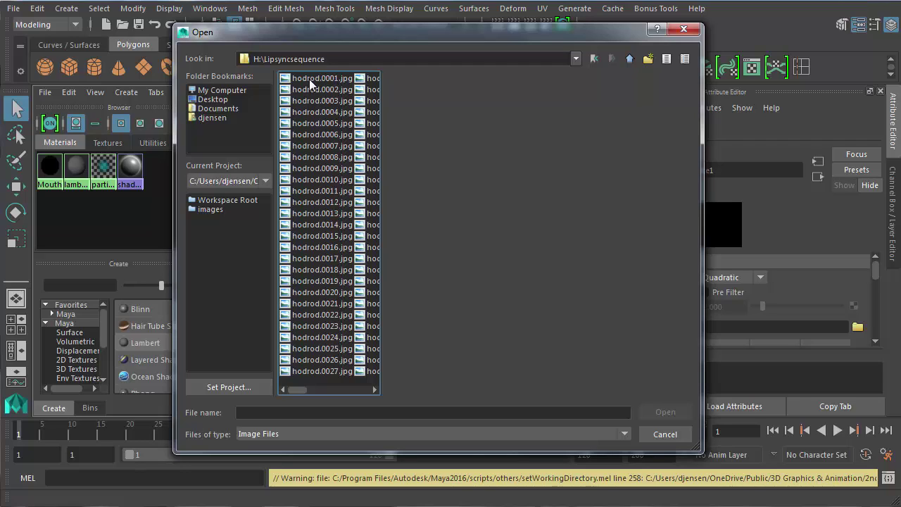
{"action": "left_click", "coordinate": [309, 82]}
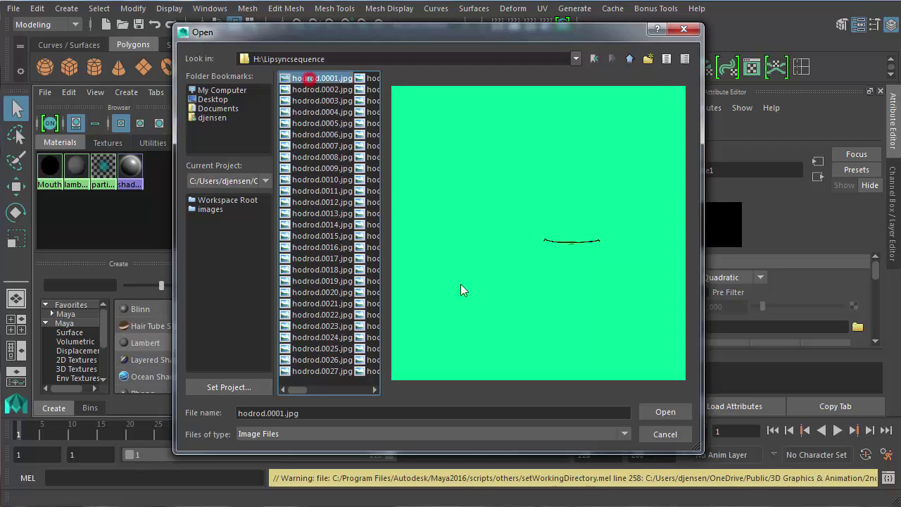
{"action": "left_click", "coordinate": [673, 416]}
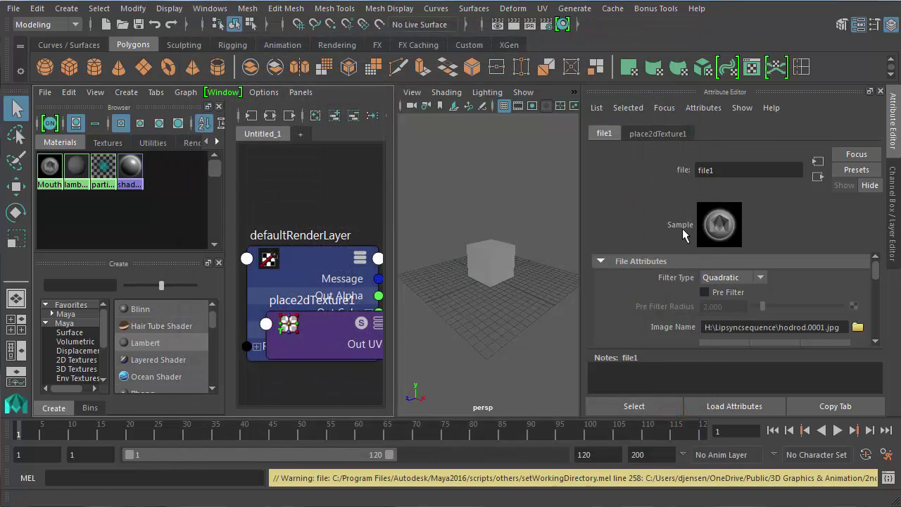
- Enable Use Image Sequence for the file texture
{"action": "scroll", "coordinate": [731, 323], "scroll_direction": "down", "scroll_amount": 2}
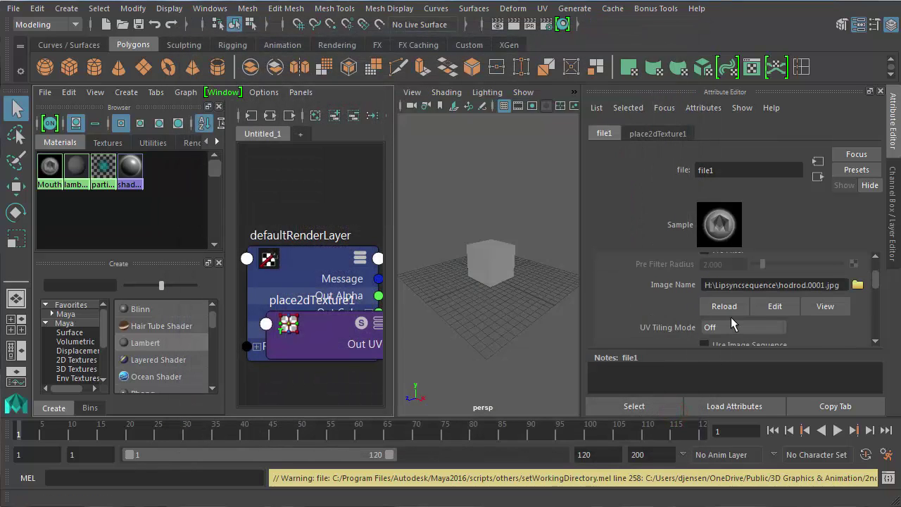
{"action": "scroll", "coordinate": [732, 324], "scroll_direction": "down", "scroll_amount": 2}
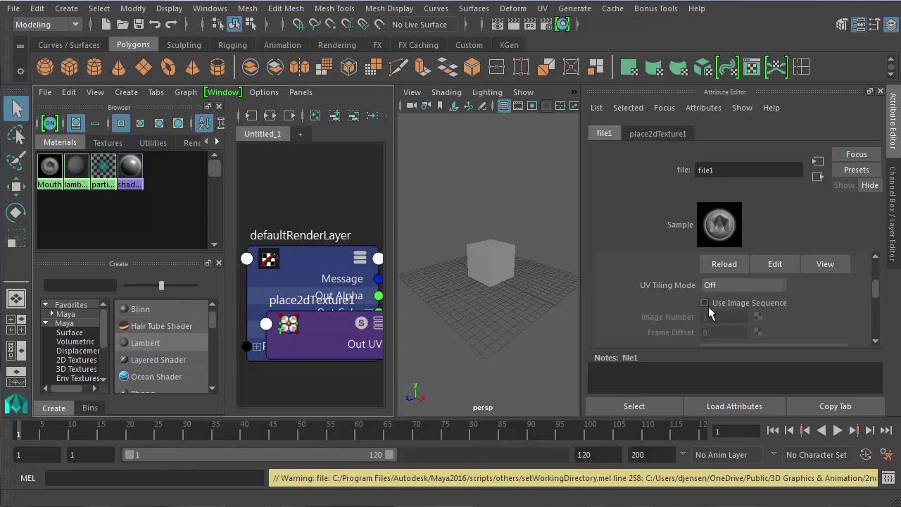
{"action": "scroll", "coordinate": [714, 301], "scroll_direction": "up", "scroll_amount": 2}
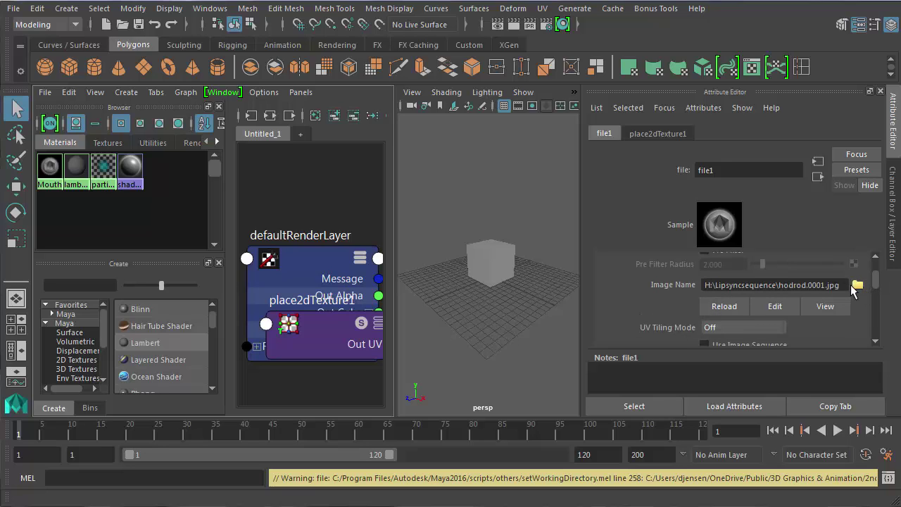
{"action": "scroll", "coordinate": [739, 330], "scroll_direction": "down", "scroll_amount": 2}
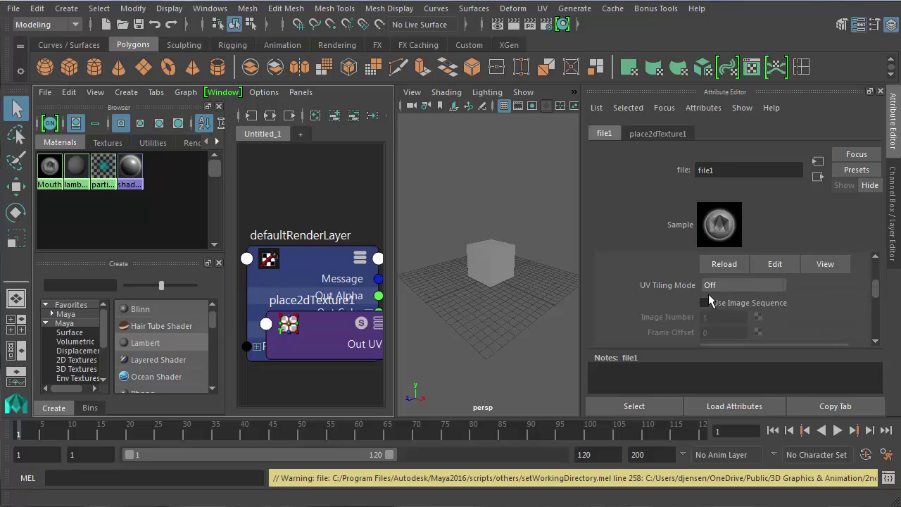
{"action": "left_click", "coordinate": [704, 303]}
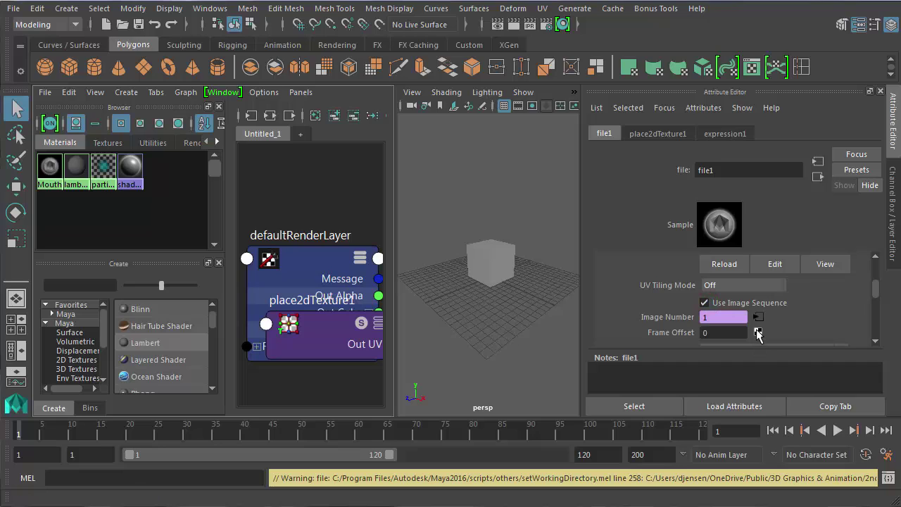
- Set the file texture's Filter Type to Off
{"action": "scroll", "coordinate": [739, 330], "scroll_direction": "up", "scroll_amount": 2}
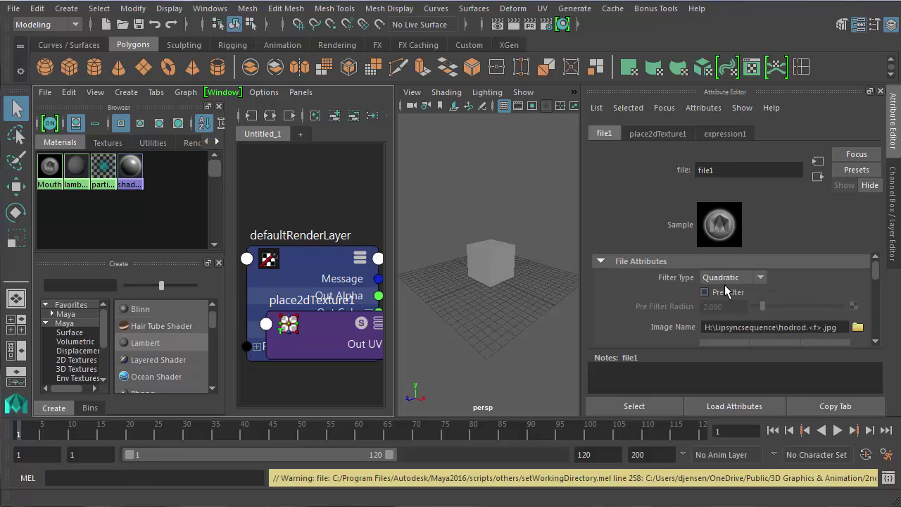
{"action": "left_click", "coordinate": [762, 278]}
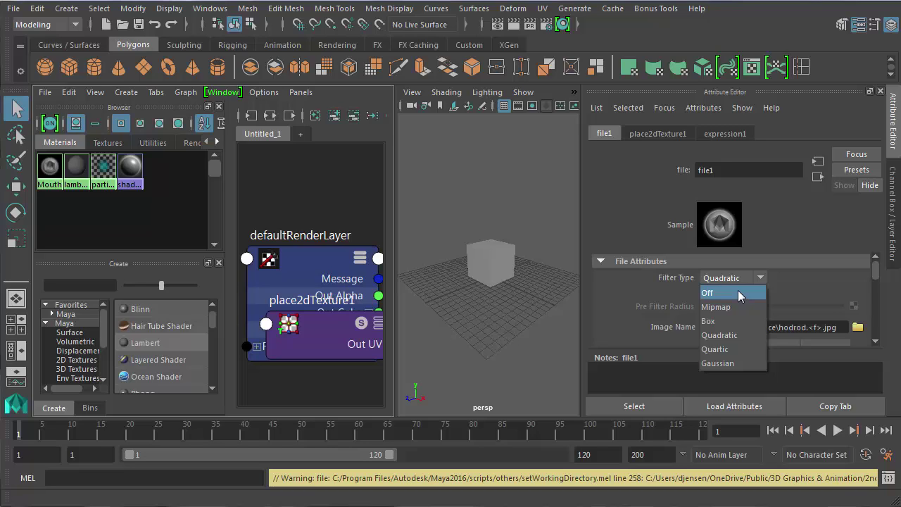
{"action": "left_click", "coordinate": [739, 294]}
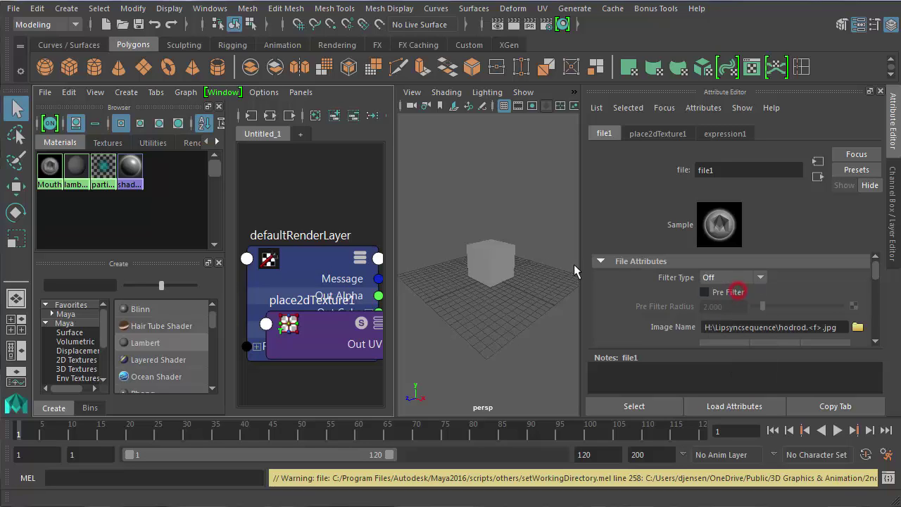
- Show the cube with its texture maps in a maximized perspective view framed on it
{"action": "left_click", "coordinate": [502, 262]}
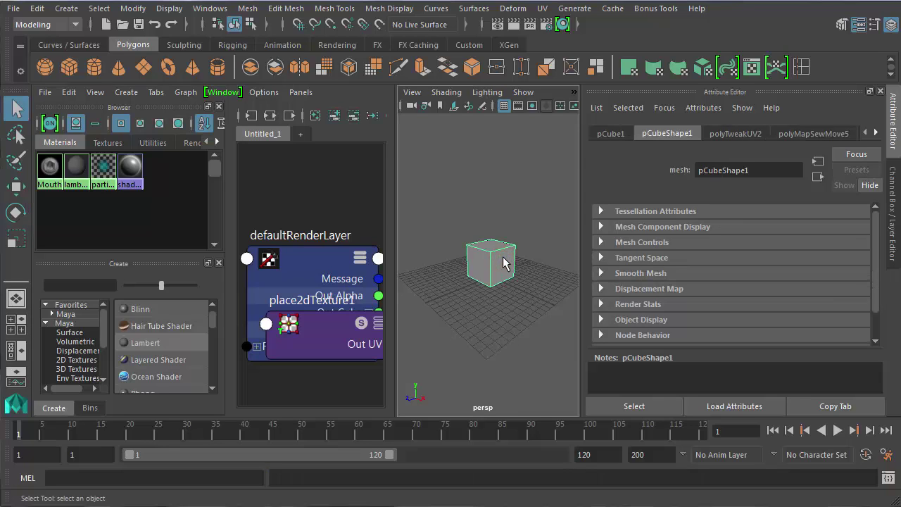
{"action": "key", "text": "6"}
{"action": "key", "text": "f"}
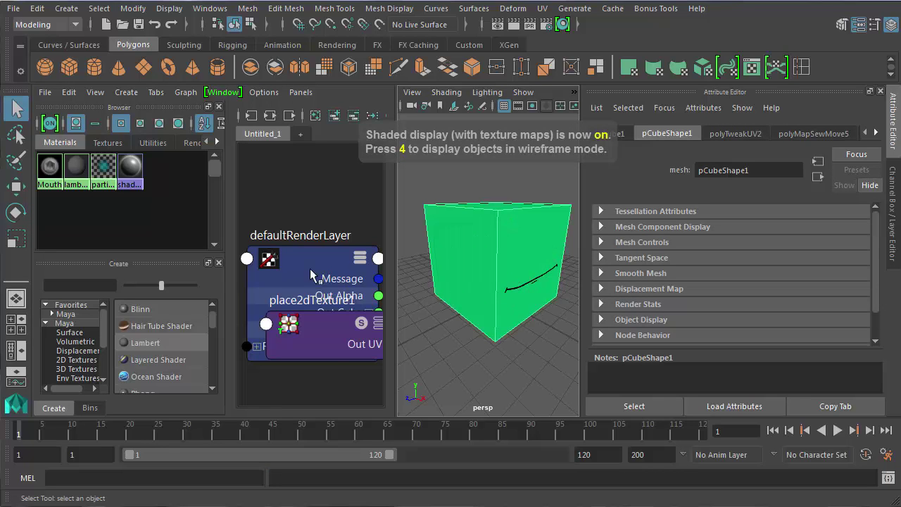
{"action": "key", "text": "space"}
{"action": "key", "text": "f"}
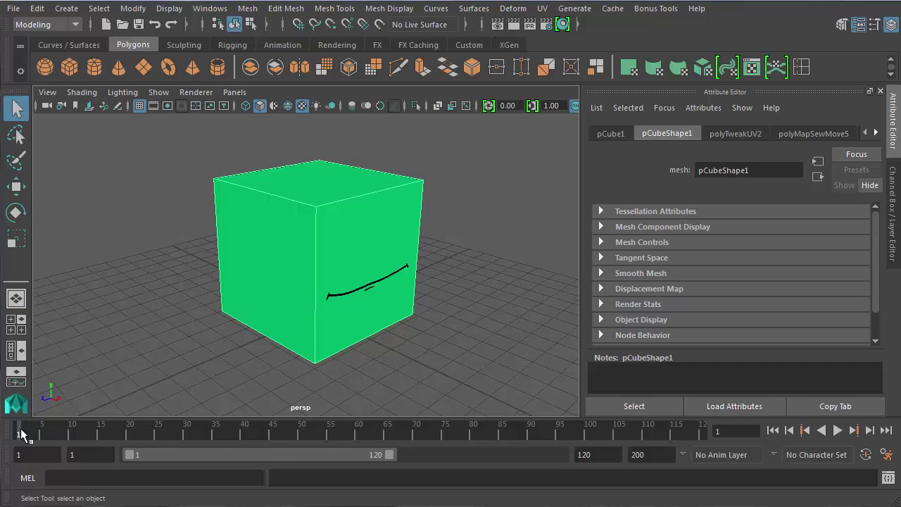
- Scrub the timeline through to frame 88 to check how the mouth texture animates on the cube
{"action": "mouse_move", "coordinate": [20, 430]}
{"action": "left_mouse_down"}
{"action": "mouse_move", "coordinate": [537, 434]}
{"action": "mouse_move", "coordinate": [14, 444]}
{"action": "left_mouse_up"}
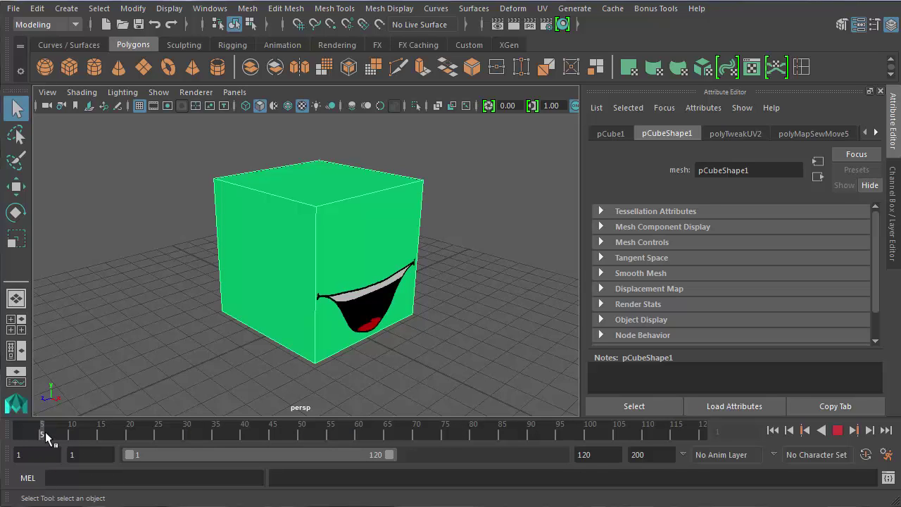
{"action": "left_click_drag", "start_coordinate": [63, 430], "coordinate": [121, 435]}
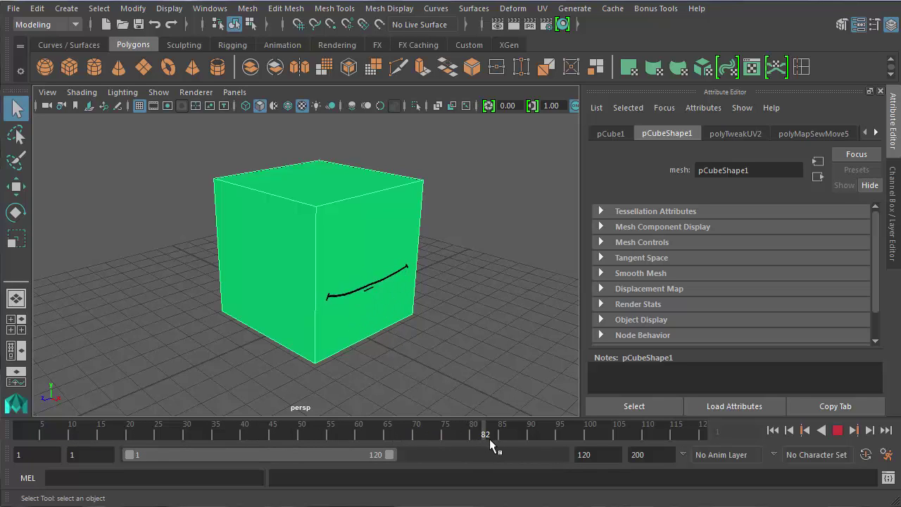
{"action": "left_click", "coordinate": [520, 437]}
- Set the playback range's end frame to 88
{"action": "double_click", "coordinate": [595, 456]}
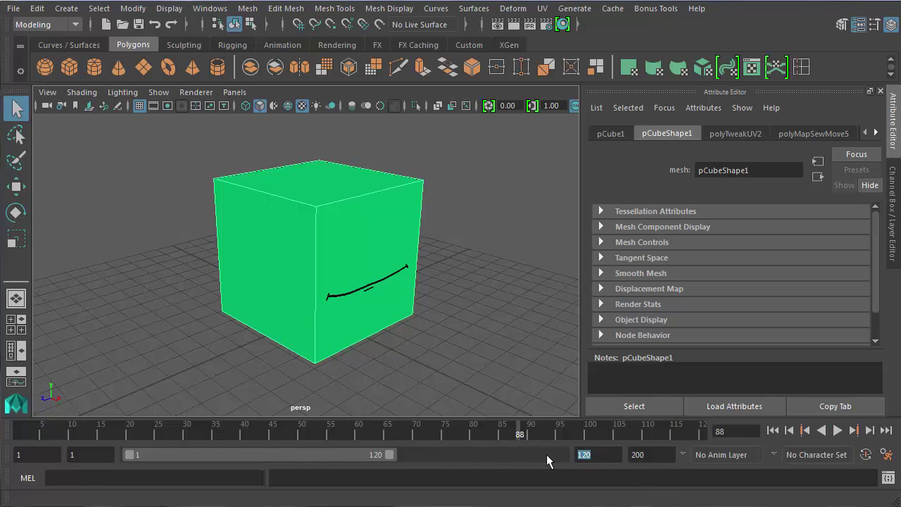
{"action": "type", "text": "88"}
{"action": "key", "text": "Return"}
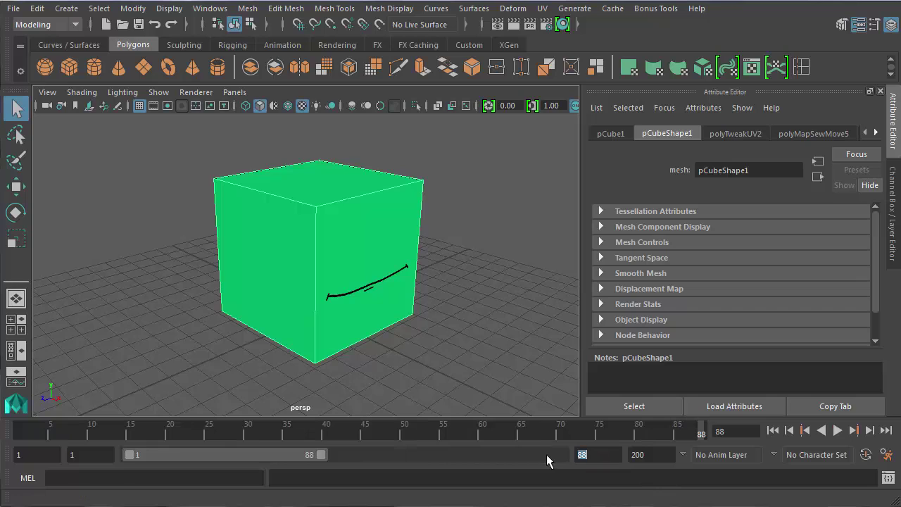
- Preview the mouth animation over the shortened playback range
{"action": "mouse_move", "coordinate": [702, 430]}
{"action": "left_mouse_down"}
{"action": "mouse_move", "coordinate": [23, 427]}
{"action": "mouse_move", "coordinate": [250, 436]}
{"action": "mouse_move", "coordinate": [703, 433]}
{"action": "left_mouse_up"}
{"action": "key", "text": "alt+v"}
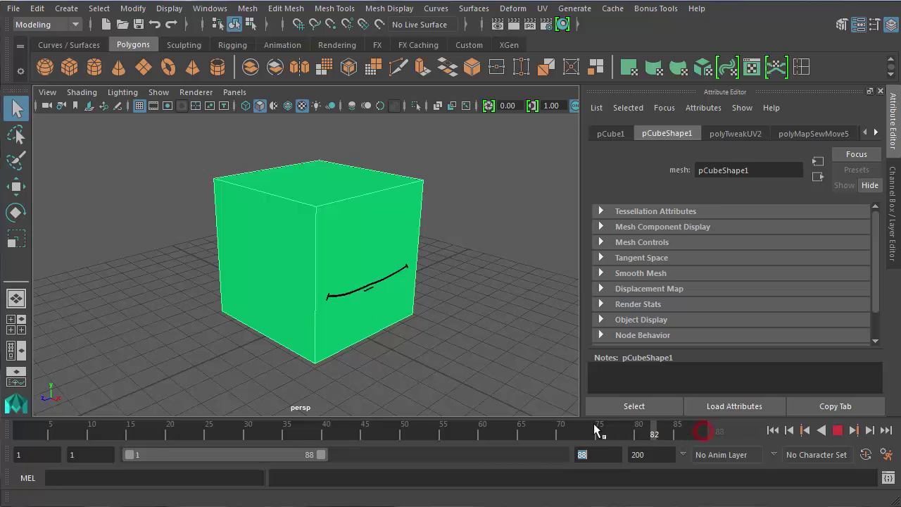
{"action": "left_click_drag", "start_coordinate": [244, 417], "coordinate": [28, 406]}
- At frame 1, move the cube in the negative X direction and set a keyframe
{"action": "scroll", "coordinate": [236, 318], "scroll_direction": "down", "scroll_amount": 3}
{"action": "scroll", "coordinate": [277, 300], "scroll_direction": "down", "scroll_amount": 3}
{"action": "middle_click_drag", "start_coordinate": [264, 299], "coordinate": [230, 299], "text": "alt"}
{"action": "scroll", "coordinate": [264, 280], "scroll_direction": "up", "scroll_amount": 3}
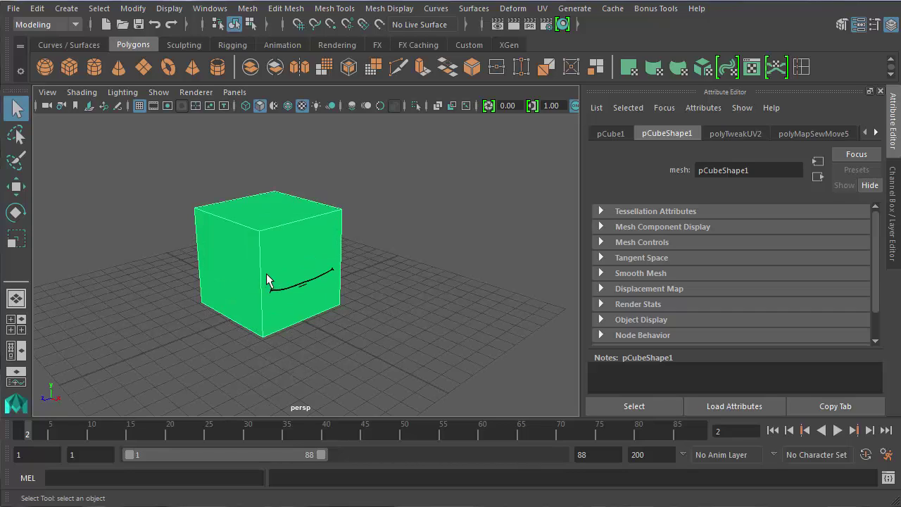
{"action": "left_click", "coordinate": [299, 234]}
{"action": "left_click", "coordinate": [29, 434]}
{"action": "key", "text": "w"}
{"action": "left_click_drag", "start_coordinate": [289, 265], "coordinate": [240, 253]}
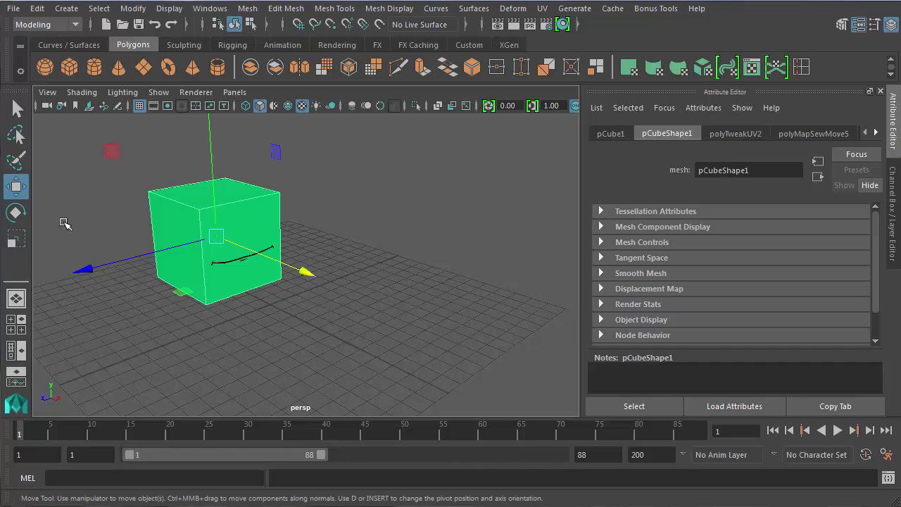
{"action": "middle_click_drag", "start_coordinate": [212, 249], "coordinate": [271, 273], "text": "alt"}
{"action": "scroll", "coordinate": [321, 275], "scroll_direction": "up", "scroll_amount": 3}
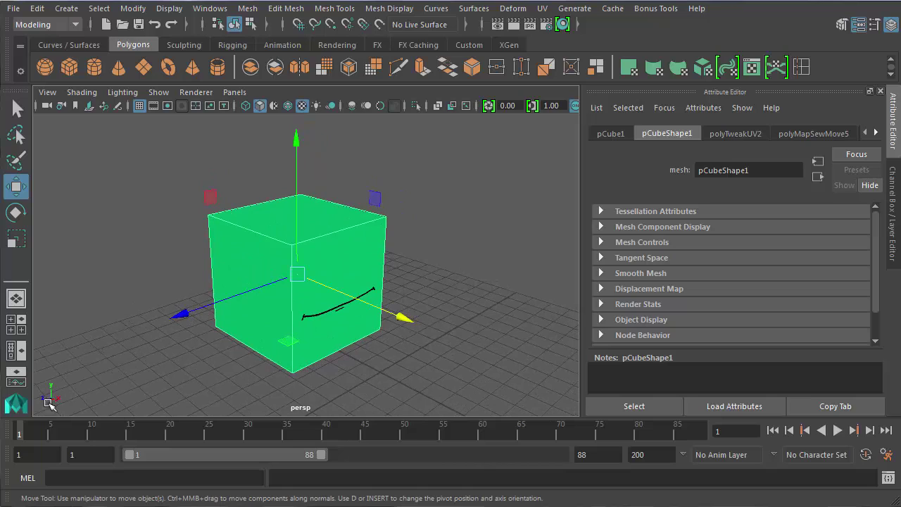
{"action": "key", "text": "s"}
- At frame 5, squash the cube vertically, lower it to its previous base level and set a keyframe
{"action": "left_click", "coordinate": [16, 238]}
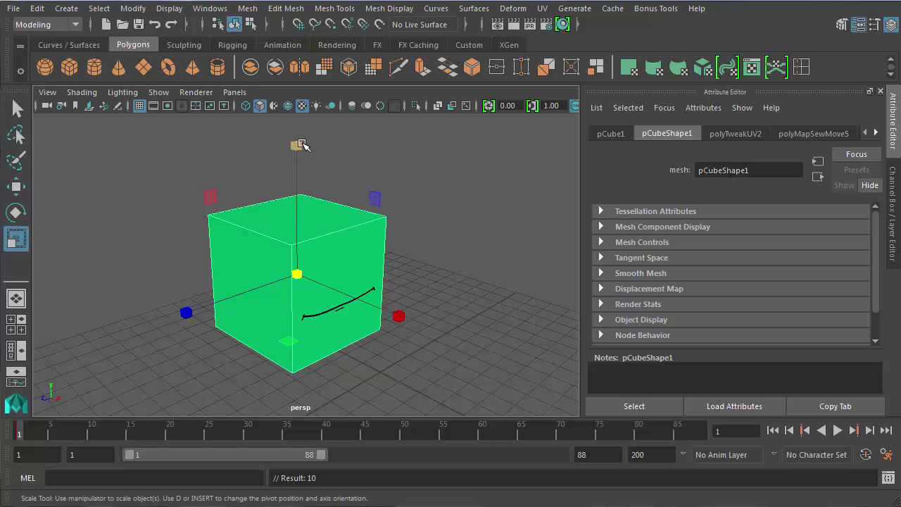
{"action": "key", "text": "alt+v"}
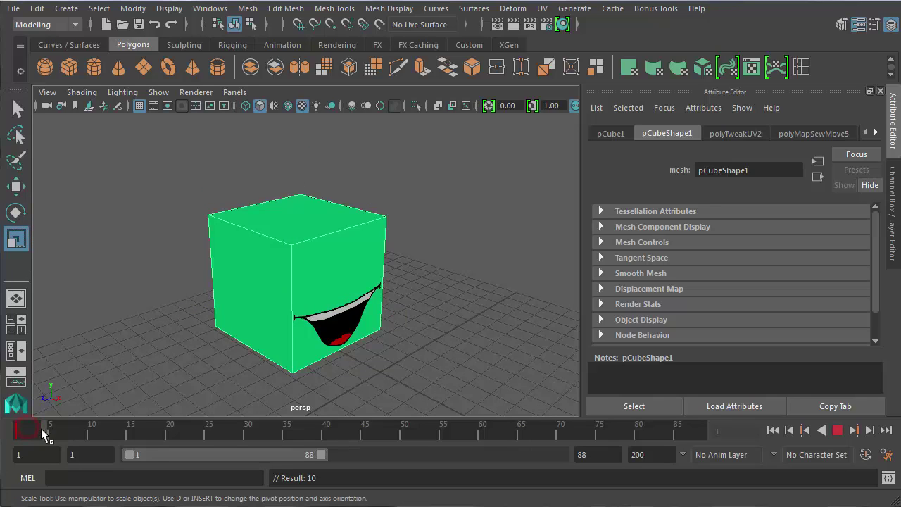
{"action": "left_click", "coordinate": [49, 428]}
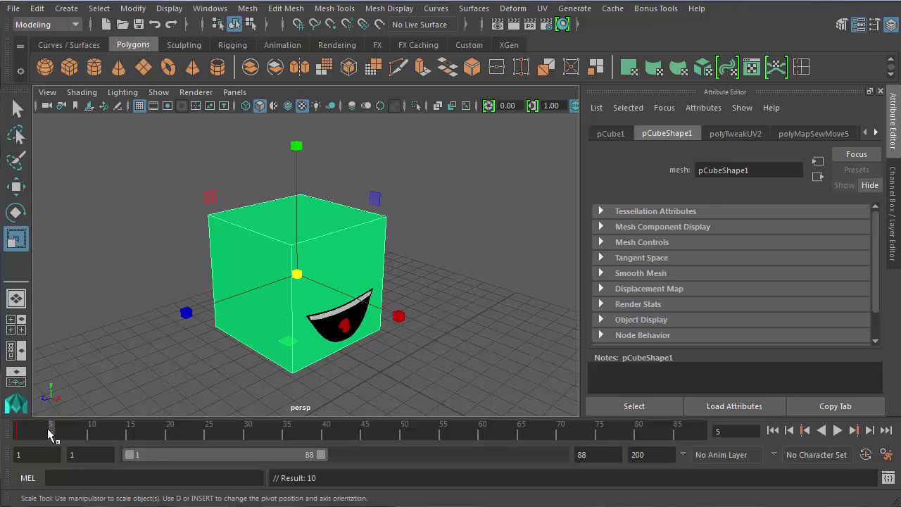
{"action": "left_click_drag", "start_coordinate": [296, 146], "coordinate": [298, 213]}
{"action": "key", "text": "w"}
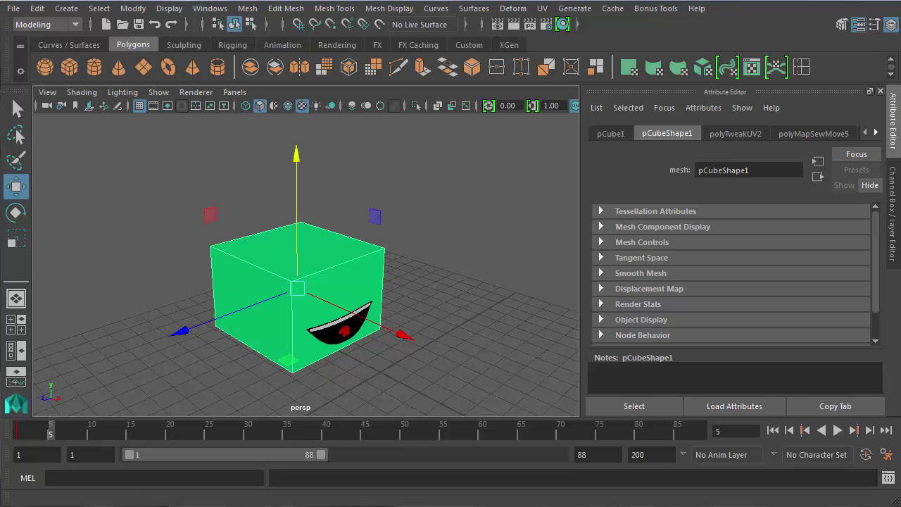
{"action": "left_click", "coordinate": [48, 431]}
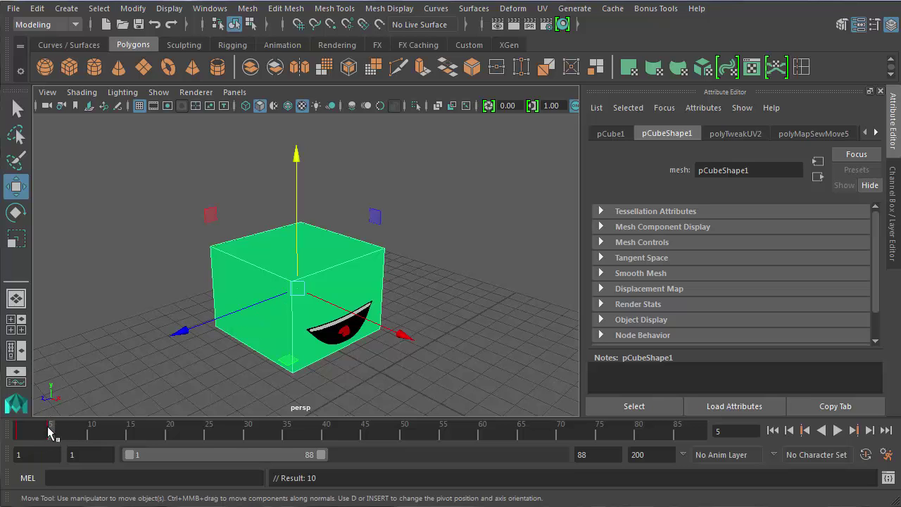
- At frame 8, raise the cube above the grid and stretch it vertically to a Y scale of about 1
{"action": "mouse_move", "coordinate": [50, 428]}
{"action": "left_mouse_down"}
{"action": "mouse_move", "coordinate": [14, 430]}
{"action": "mouse_move", "coordinate": [50, 429]}
{"action": "mouse_move", "coordinate": [16, 430]}
{"action": "mouse_move", "coordinate": [50, 431]}
{"action": "mouse_move", "coordinate": [7, 443]}
{"action": "mouse_move", "coordinate": [73, 440]}
{"action": "left_mouse_up"}
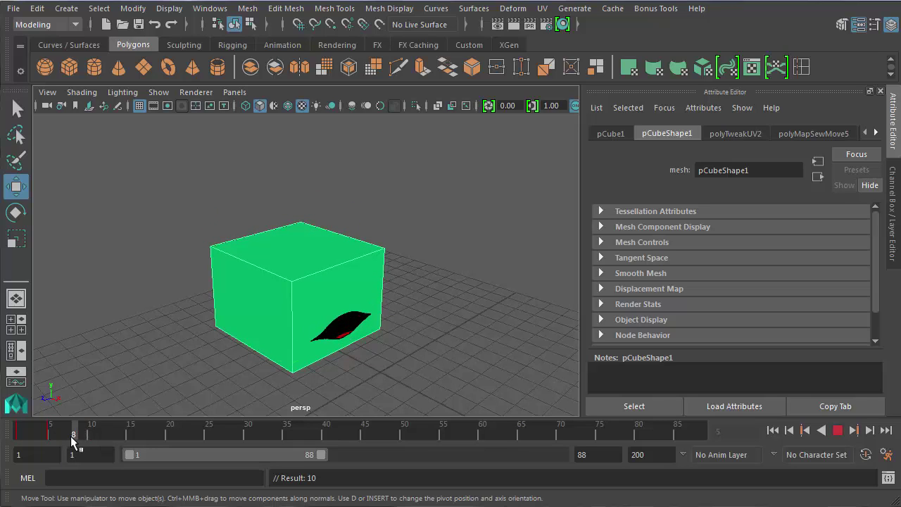
{"action": "left_click", "coordinate": [281, 246]}
{"action": "left_click_drag", "start_coordinate": [298, 254], "coordinate": [308, 186]}
{"action": "key", "text": "e"}
{"action": "key", "text": "r"}
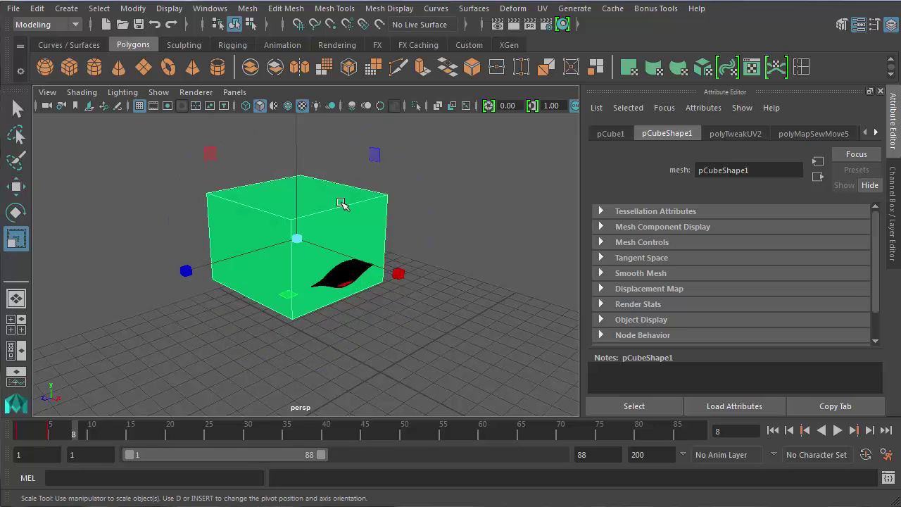
{"action": "middle_click_drag", "start_coordinate": [365, 229], "coordinate": [338, 318], "text": "alt"}
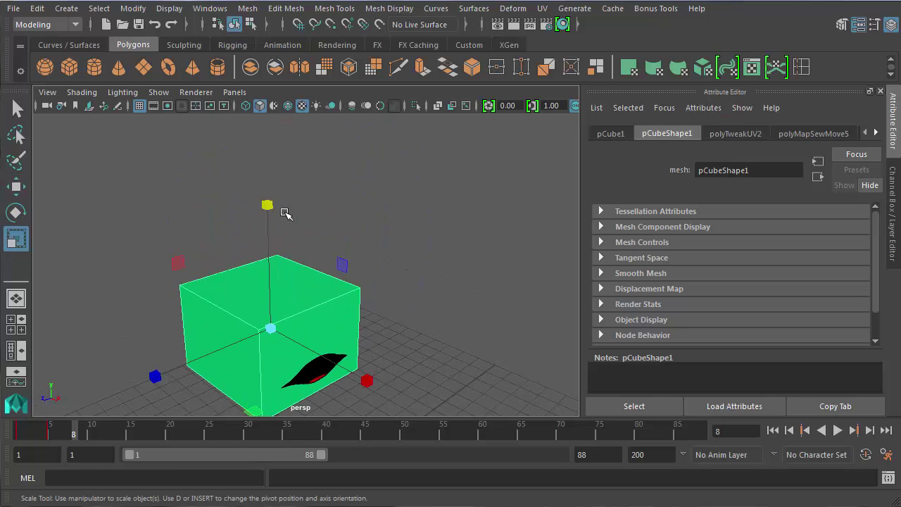
{"action": "left_click_drag", "start_coordinate": [268, 205], "coordinate": [292, 152]}
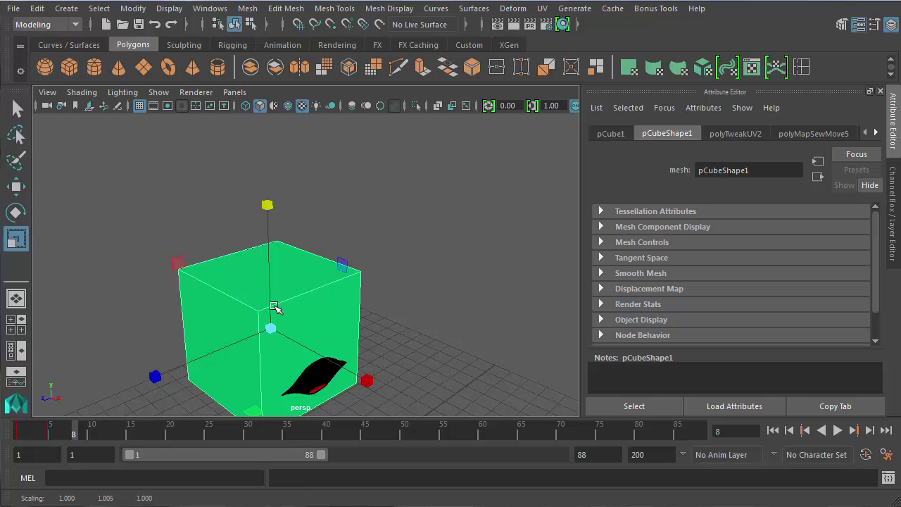
- Tilt the cube forward about its Z axis and set a keyframe at frame 8
{"action": "key", "text": "e"}
{"action": "left_click_drag", "start_coordinate": [328, 257], "coordinate": [350, 301]}
{"action": "middle_click_drag", "start_coordinate": [319, 290], "coordinate": [426, 186], "text": "alt"}
{"action": "left_click_drag", "start_coordinate": [335, 294], "coordinate": [372, 291], "text": "alt"}
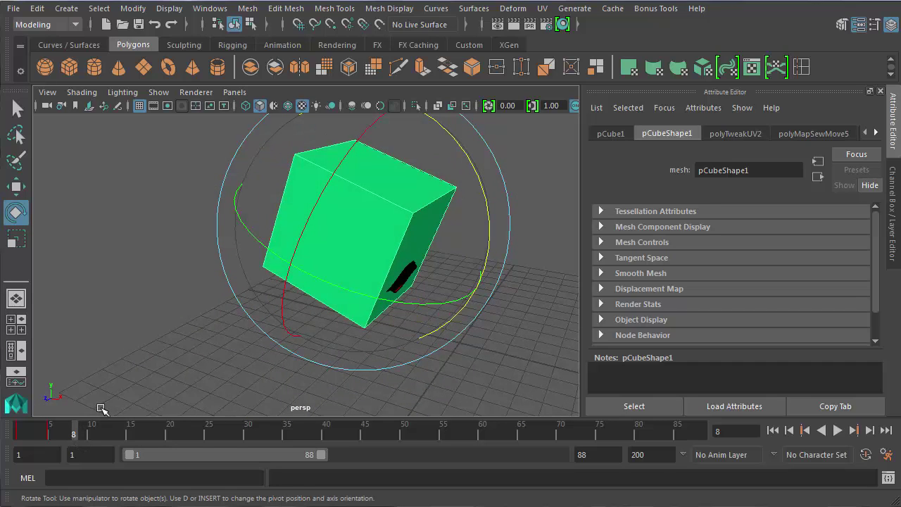
{"action": "key", "text": "s"}
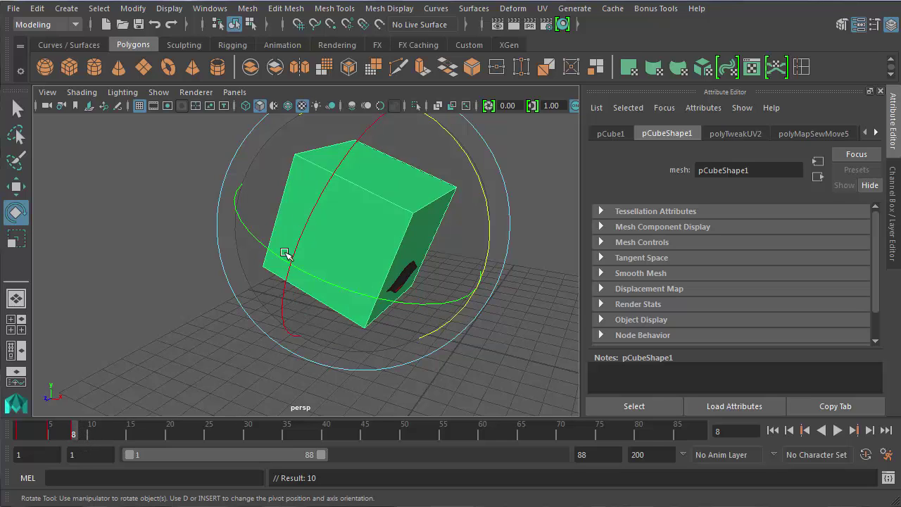
- At frame 12, move the cube along X to about 0.2, tilt it backward about Z and set a keyframe
{"action": "left_click_drag", "start_coordinate": [72, 431], "coordinate": [107, 434]}
{"action": "key", "text": "w"}
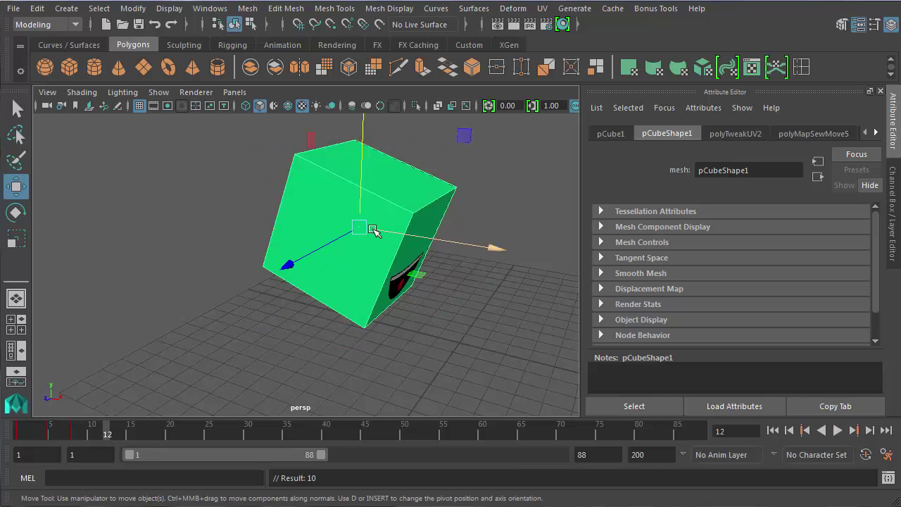
{"action": "left_click_drag", "start_coordinate": [378, 232], "coordinate": [497, 258]}
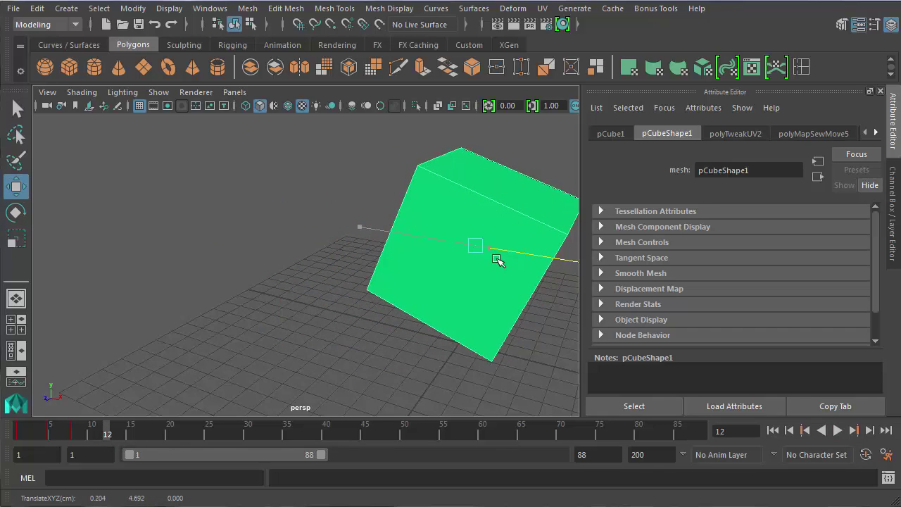
{"action": "key", "text": "e"}
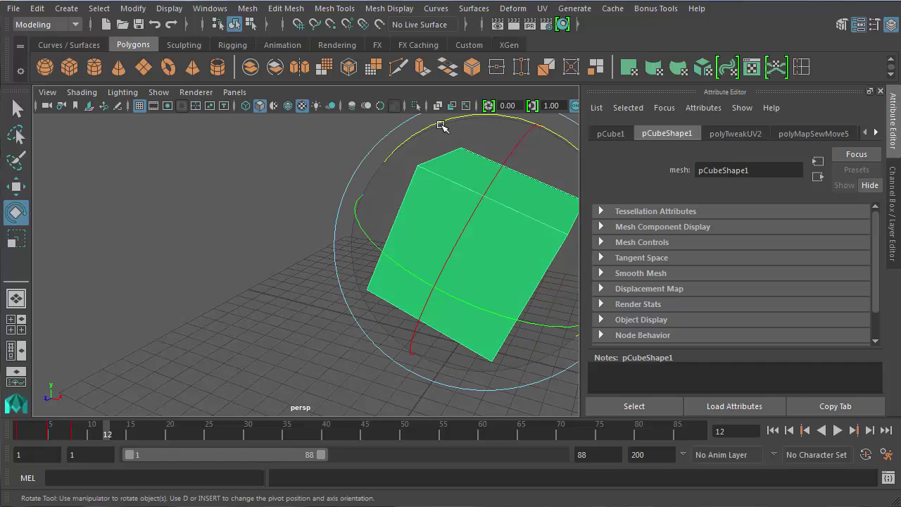
{"action": "left_click_drag", "start_coordinate": [446, 120], "coordinate": [366, 186]}
{"action": "left_click_drag", "start_coordinate": [306, 348], "coordinate": [93, 396], "text": "alt"}
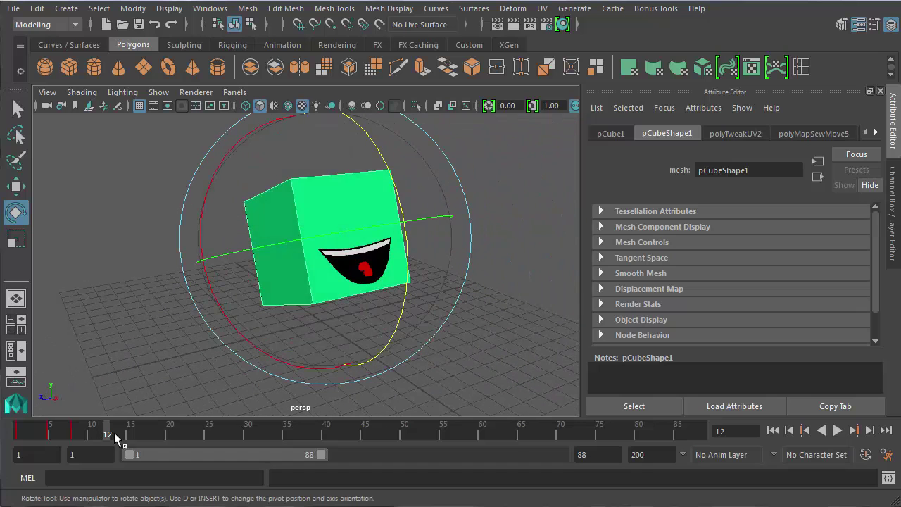
{"action": "key", "text": "s"}
- At frame 14, lower the cube slightly along the Y axis
{"action": "left_click_drag", "start_coordinate": [98, 433], "coordinate": [123, 477]}
{"action": "left_click", "coordinate": [344, 213]}
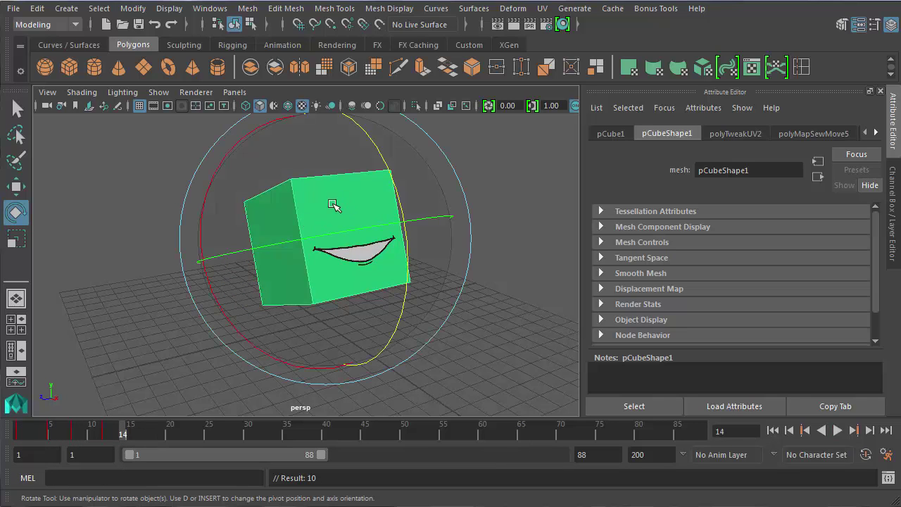
{"action": "key", "text": "w"}
{"action": "left_click_drag", "start_coordinate": [323, 158], "coordinate": [328, 185]}
{"action": "left_click", "coordinate": [328, 185]}
{"action": "left_click", "coordinate": [318, 241]}
{"action": "key", "text": "r"}
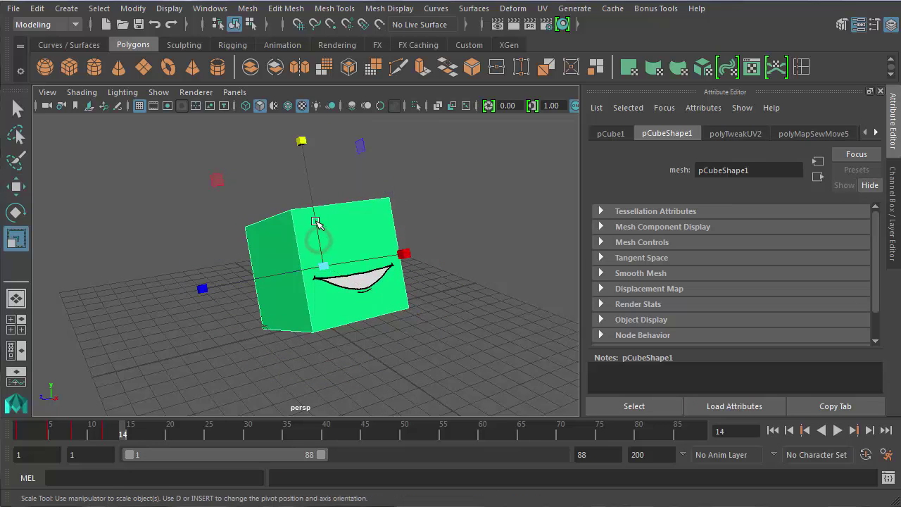
- Tilt the cube forward about Z and set a keyframe at frame 14
{"action": "key", "text": "e"}
{"action": "left_click_drag", "start_coordinate": [367, 170], "coordinate": [408, 228]}
{"action": "middle_click_drag", "start_coordinate": [396, 249], "coordinate": [459, 213], "text": "alt"}
{"action": "left_click_drag", "start_coordinate": [459, 213], "coordinate": [442, 243], "text": "alt"}
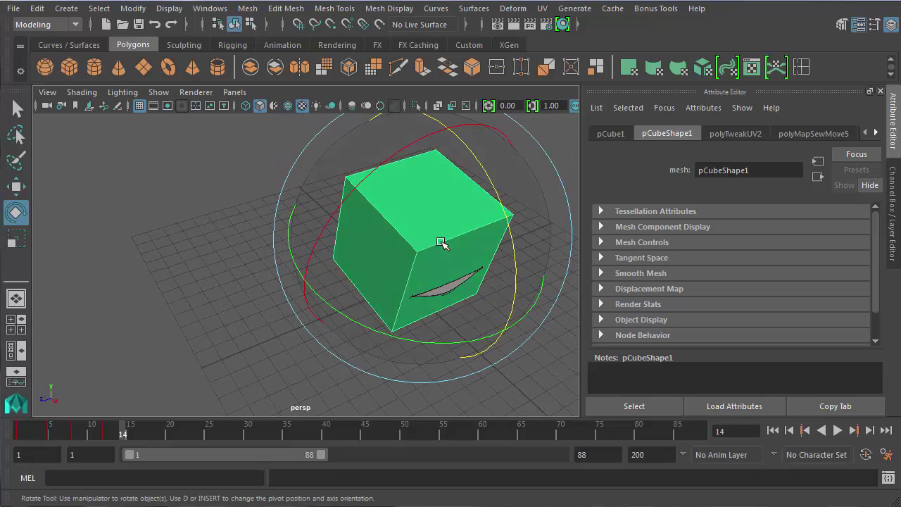
{"action": "left_click", "coordinate": [127, 432]}
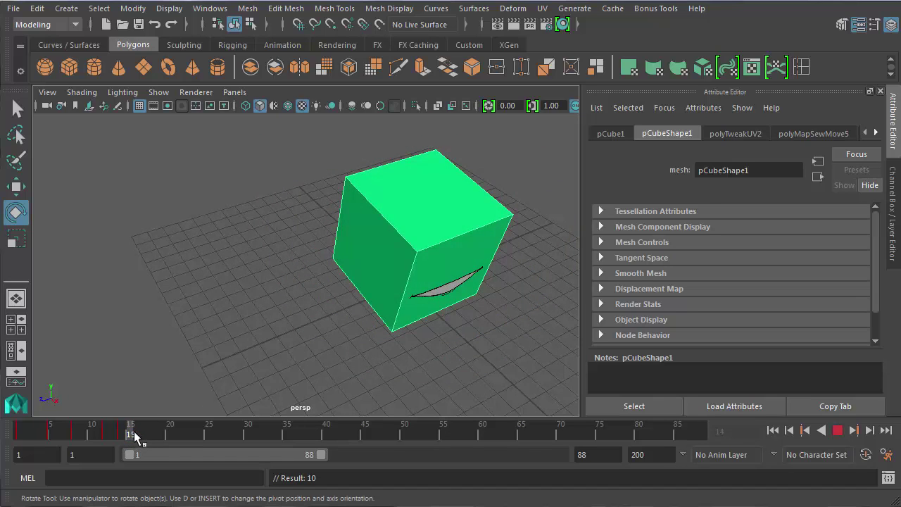
- At frame 16, tilt the cube about 19 degrees further forward around its Z axis
{"action": "left_click_drag", "start_coordinate": [135, 432], "coordinate": [138, 430]}
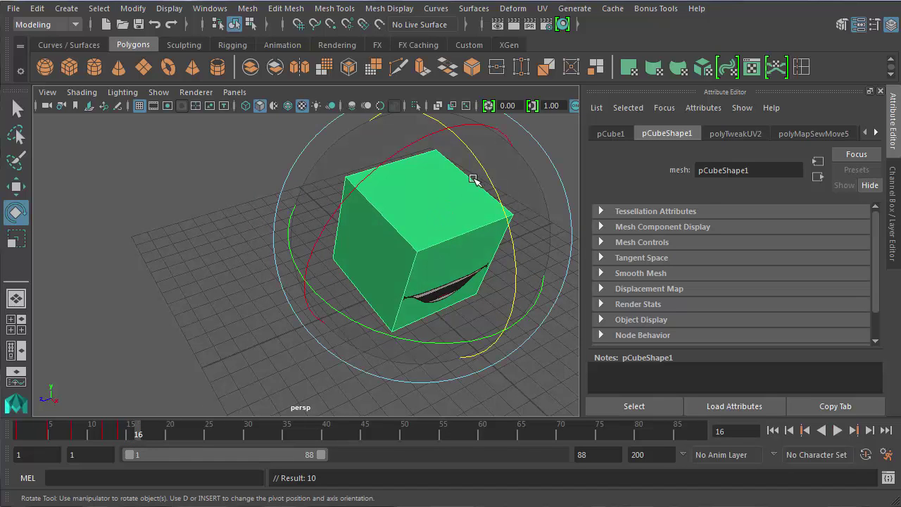
{"action": "left_click_drag", "start_coordinate": [487, 172], "coordinate": [503, 195]}
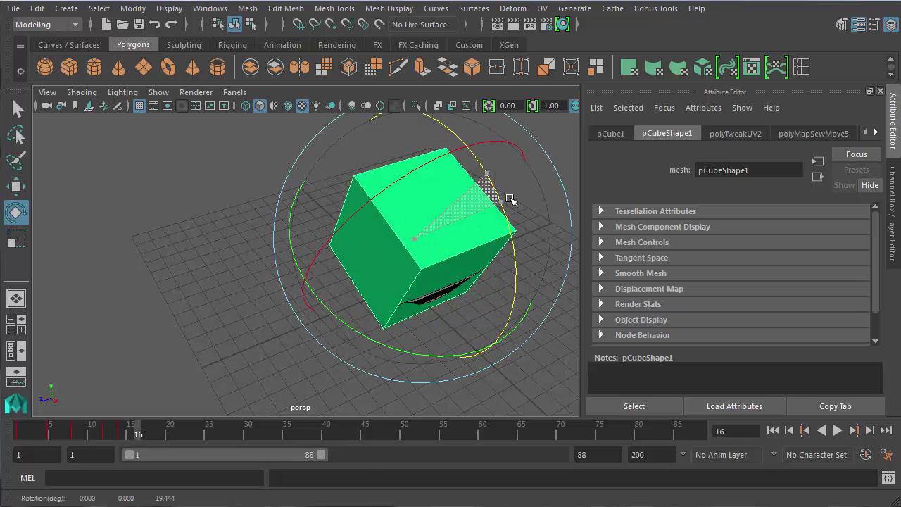
{"action": "middle_click_drag", "start_coordinate": [382, 299], "coordinate": [358, 256], "text": "alt"}
{"action": "left_click_drag", "start_coordinate": [359, 256], "coordinate": [351, 193], "text": "alt"}
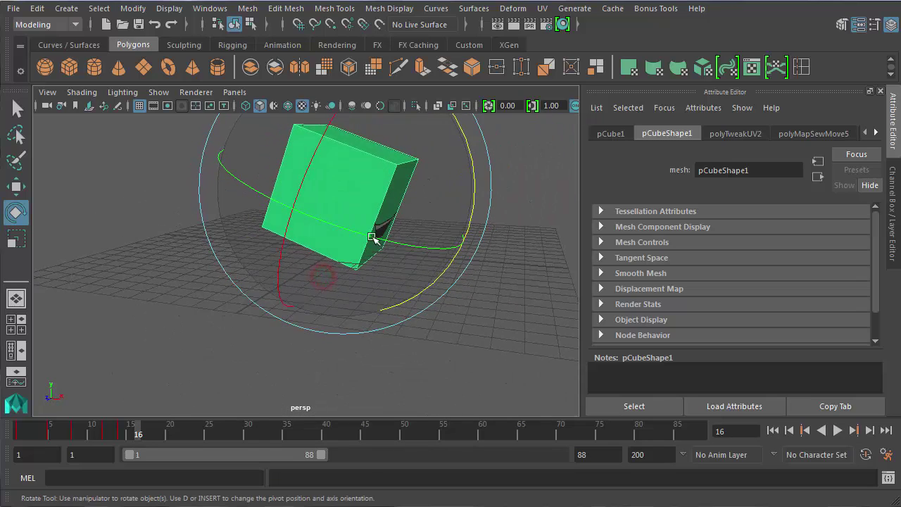
- Nudge the tilted cube at frame 16 to about X 0.44 and Y 3.63
{"action": "key", "text": "w"}
{"action": "left_click", "coordinate": [342, 164]}
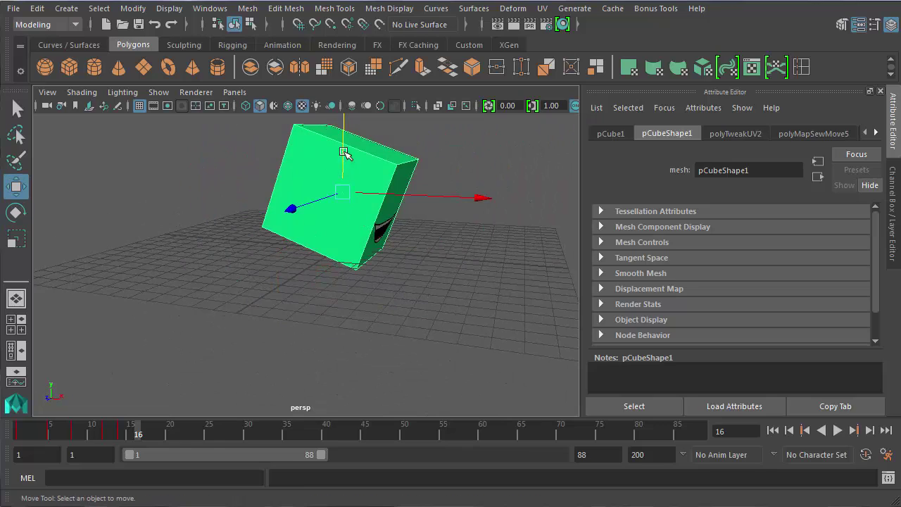
{"action": "left_click", "coordinate": [345, 155]}
{"action": "left_click_drag", "start_coordinate": [344, 155], "coordinate": [344, 151]}
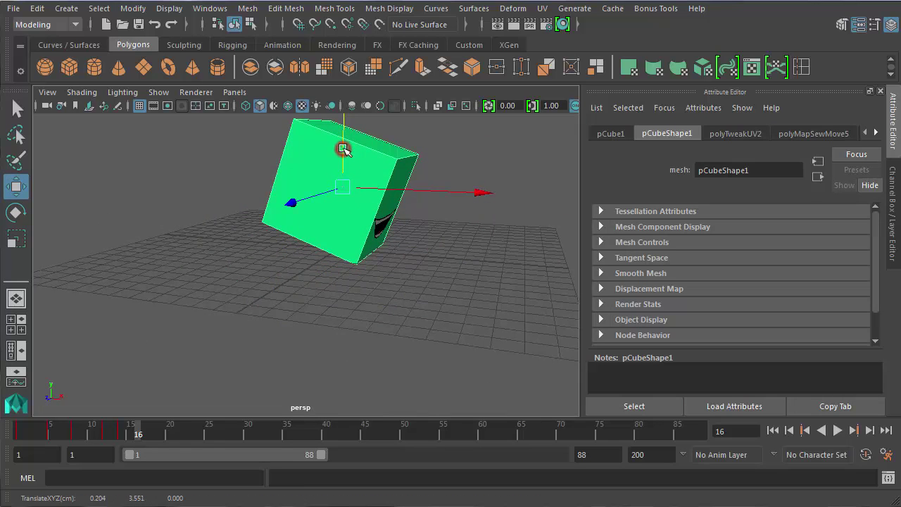
{"action": "left_click_drag", "start_coordinate": [369, 189], "coordinate": [375, 188]}
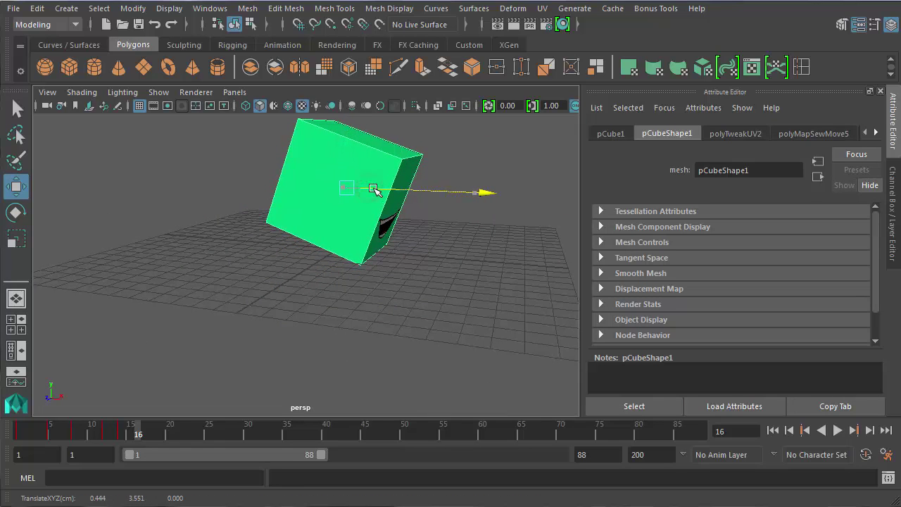
{"action": "left_click_drag", "start_coordinate": [347, 157], "coordinate": [347, 156]}
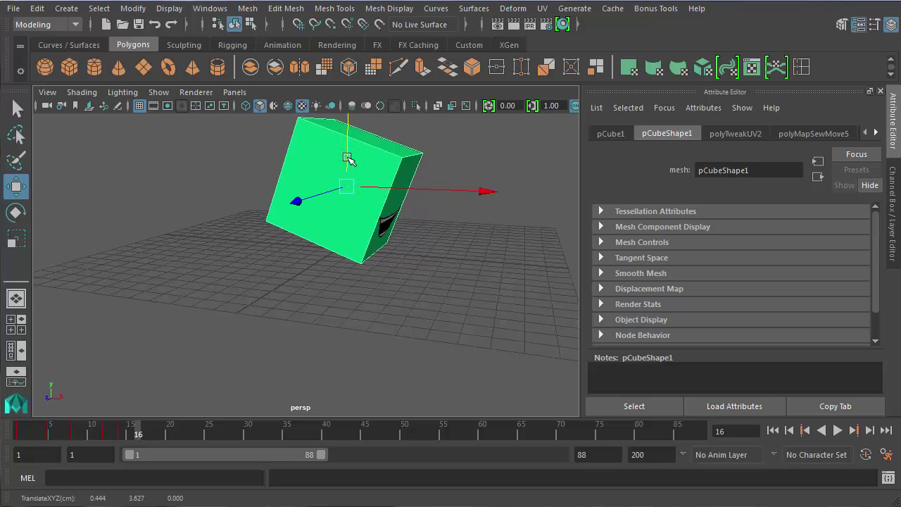